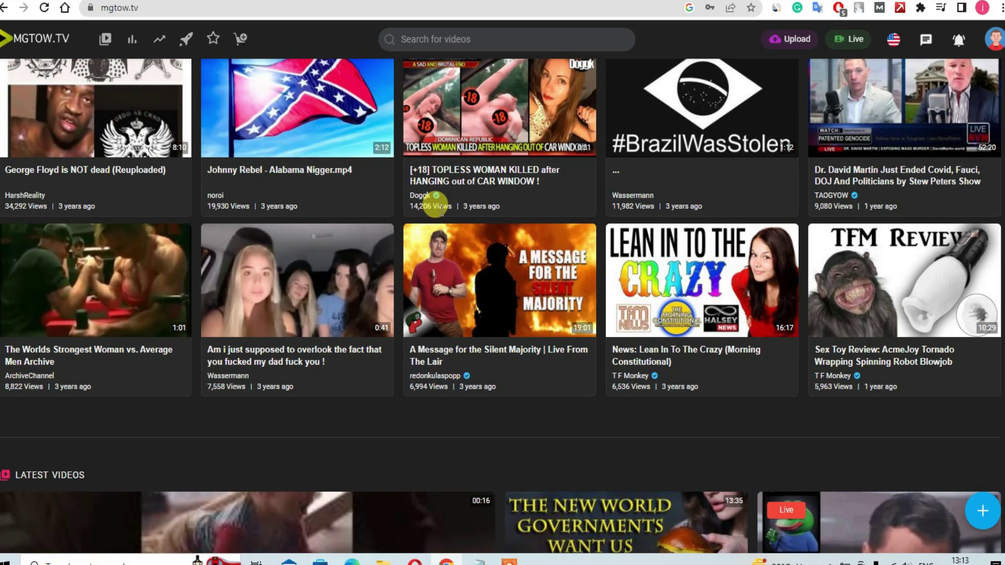
# Look through the popular, latest and trending videos on the MGTOW.TV home page and open the account menu.
pyautogui.scroll(-20, 435, 204)
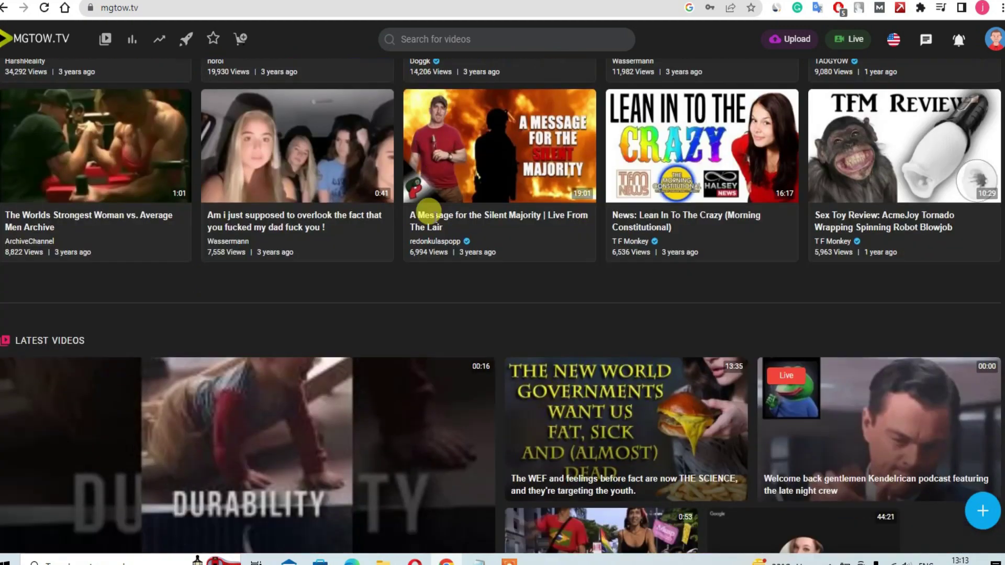
pyautogui.scroll(-10, 431, 226)
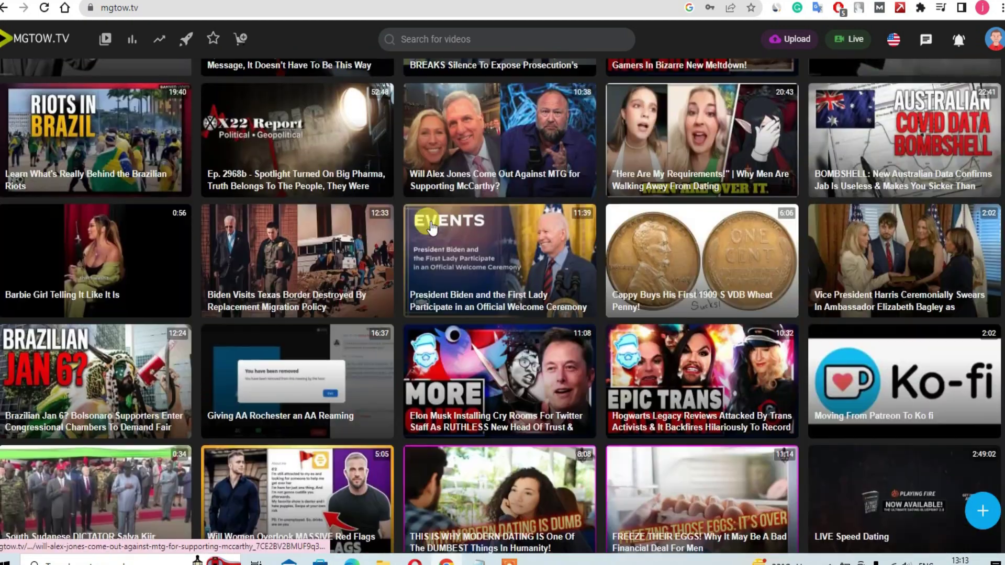
pyautogui.scroll(3, 481, 236)
pyautogui.scroll(20, 482, 235)
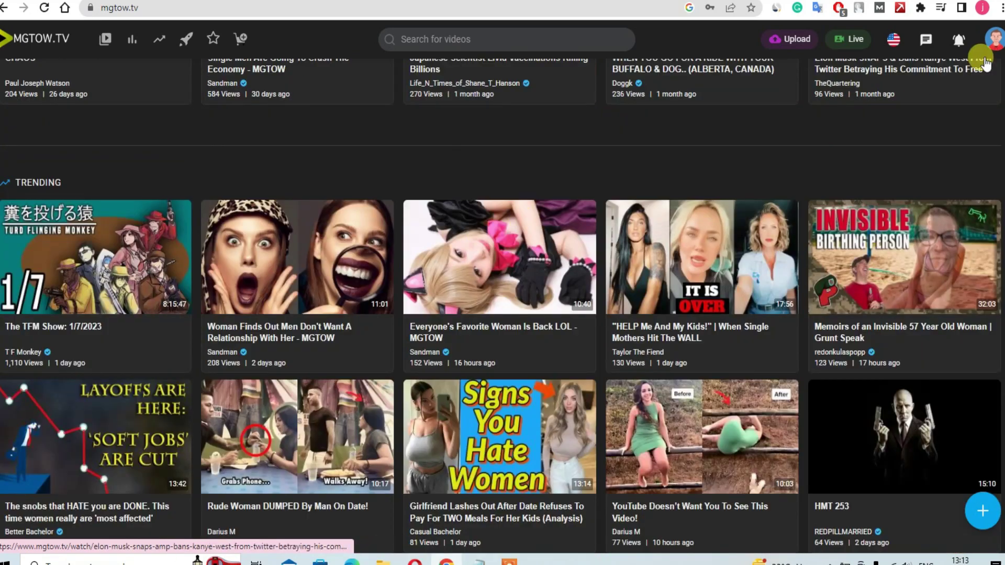
pyautogui.click(995, 39)
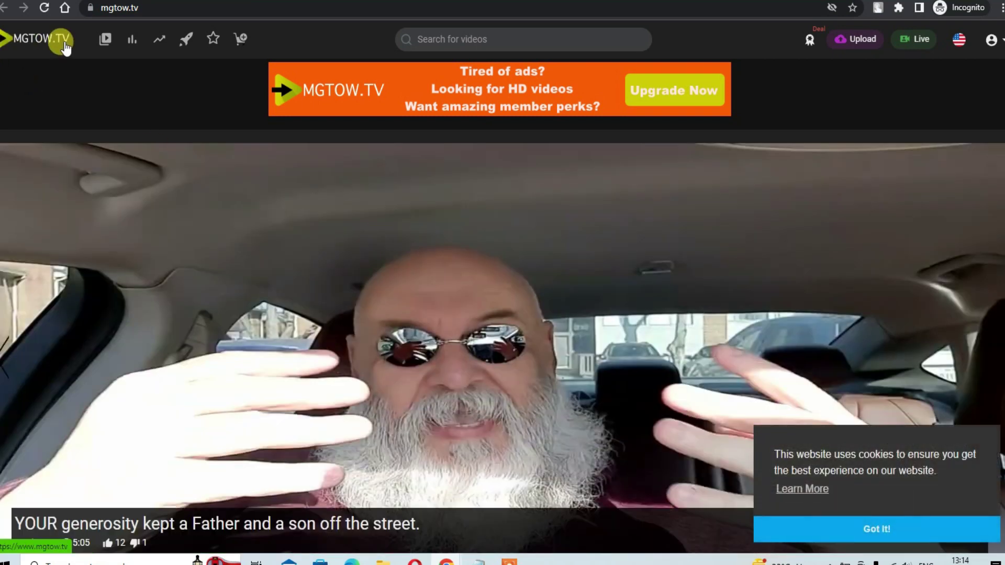
# Open the new account registration form, agree to the terms of use and tick the reCAPTCHA check.
pyautogui.click(997, 41)
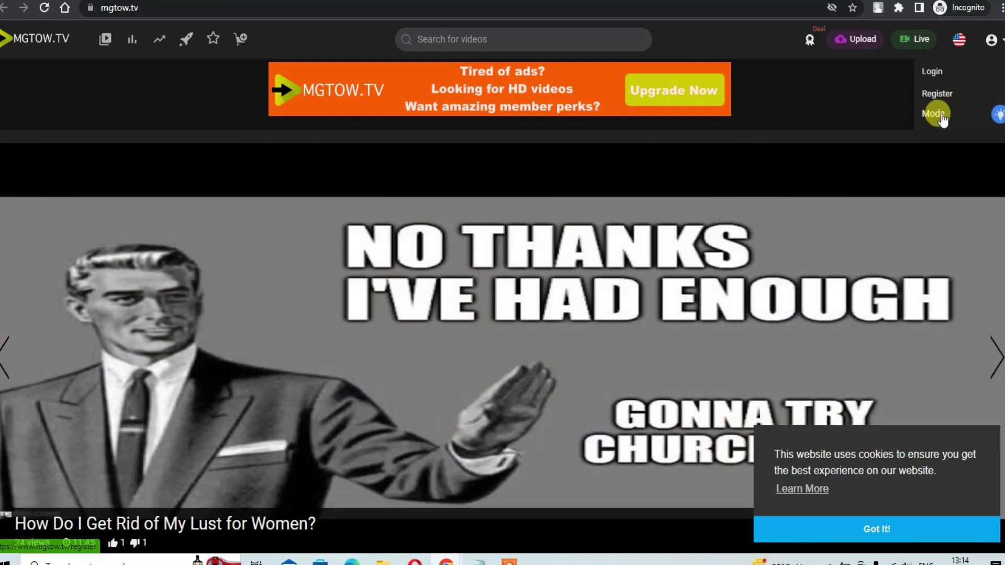
pyautogui.click(938, 95)
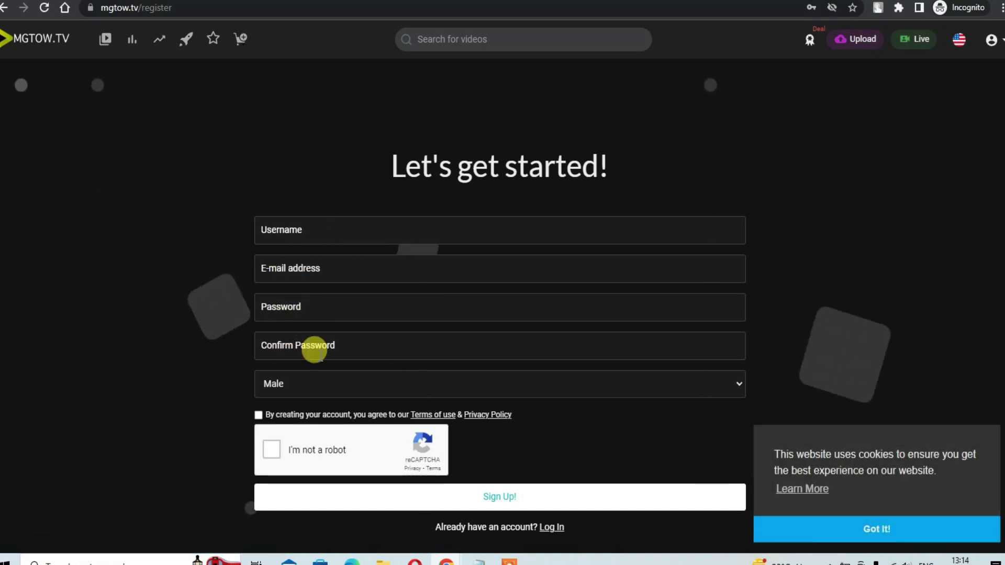
pyautogui.scroll(-2, 294, 367)
pyautogui.click(258, 339)
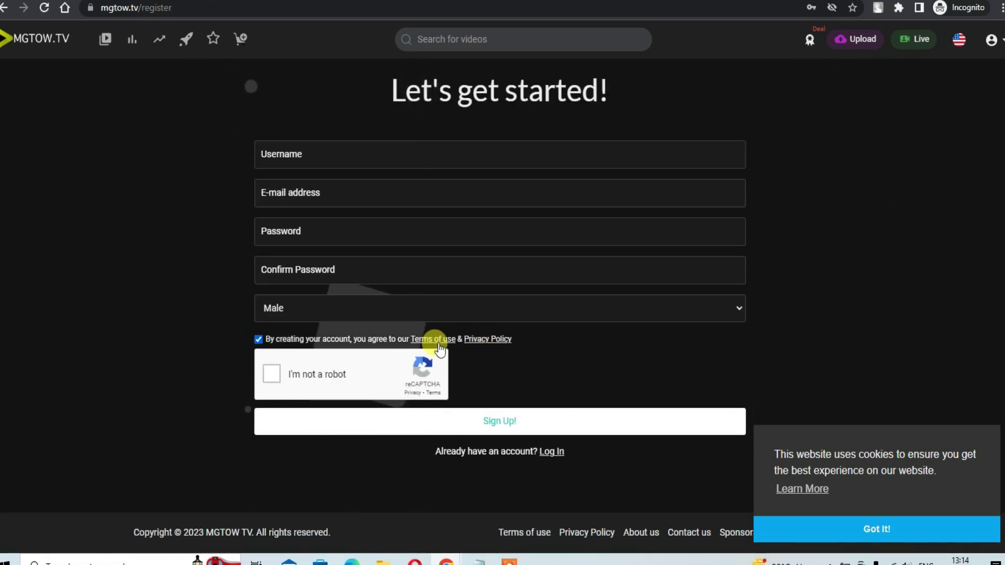
pyautogui.click(271, 375)
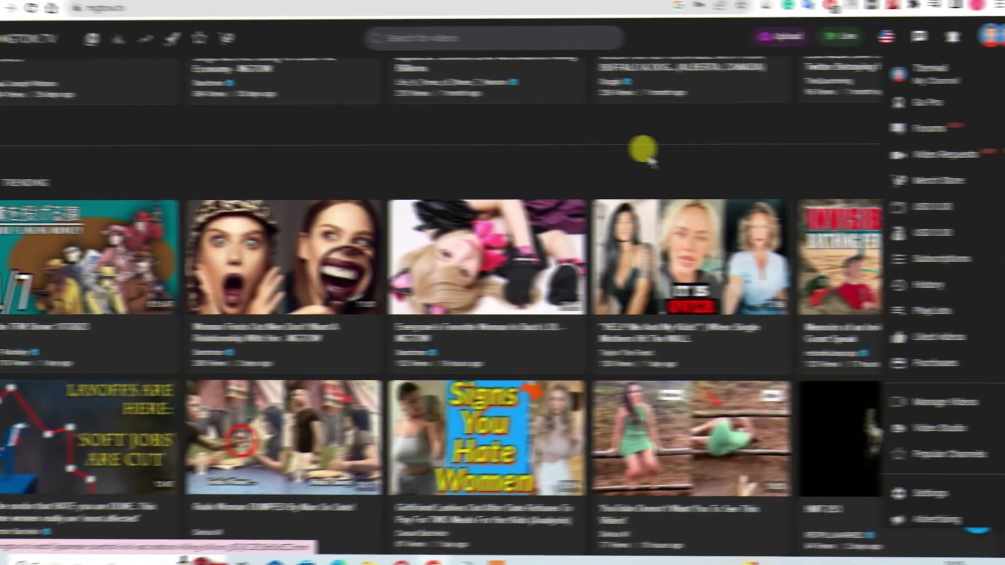
# Open the account's own channel page and view its cover banner with the image editing options.
pyautogui.scroll(5, 659, 142)
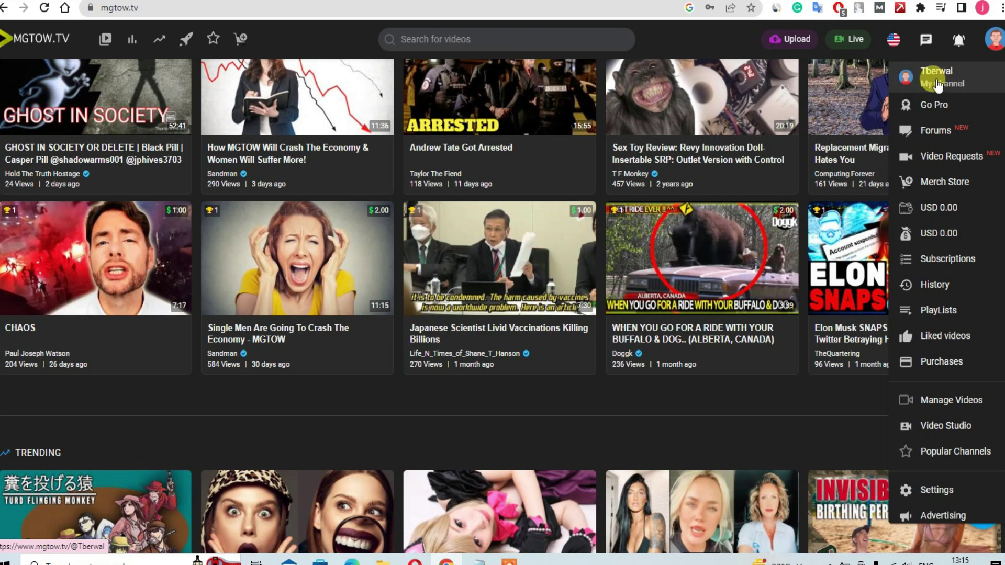
pyautogui.click(949, 84)
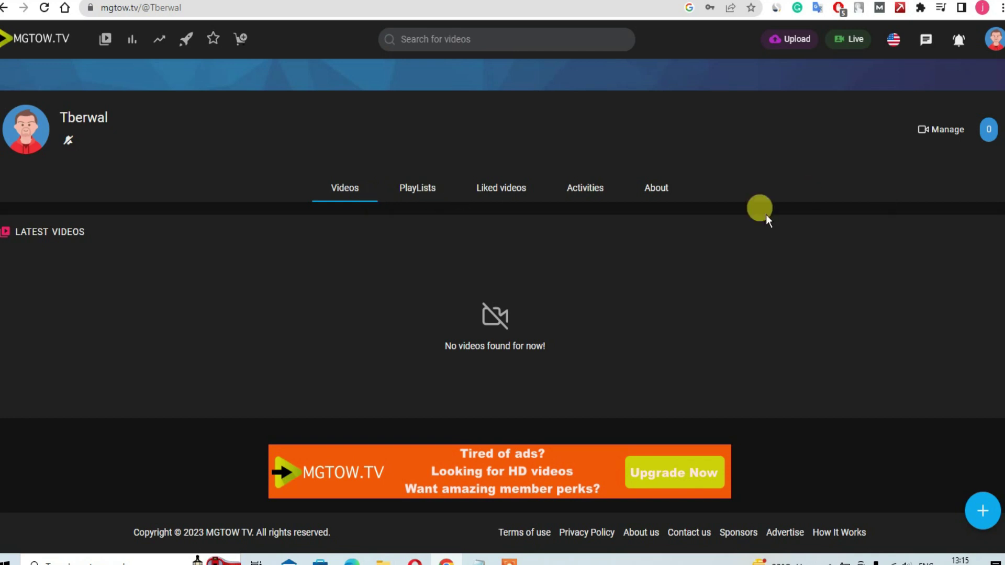
pyautogui.scroll(4, 558, 173)
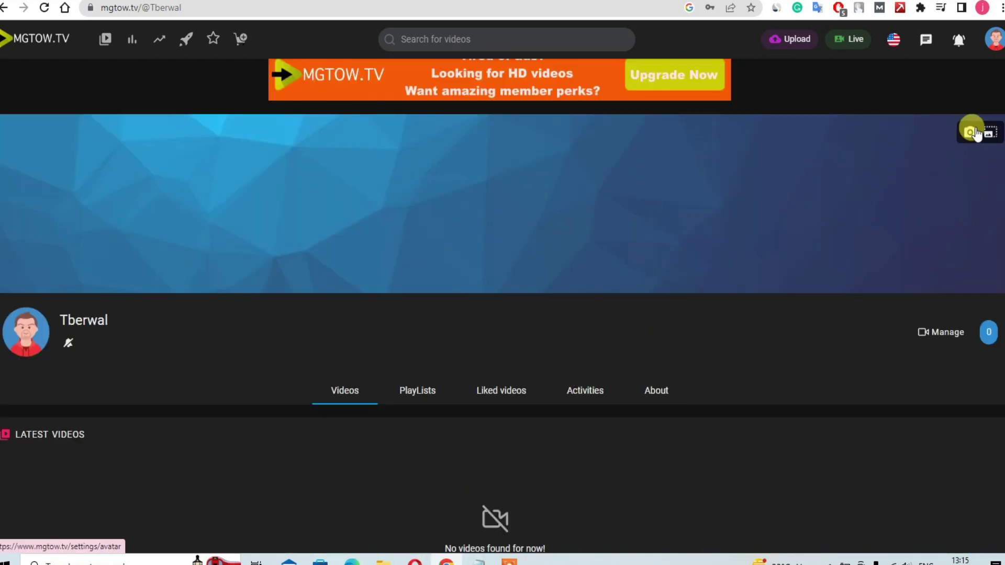
pyautogui.moveTo(922, 184)
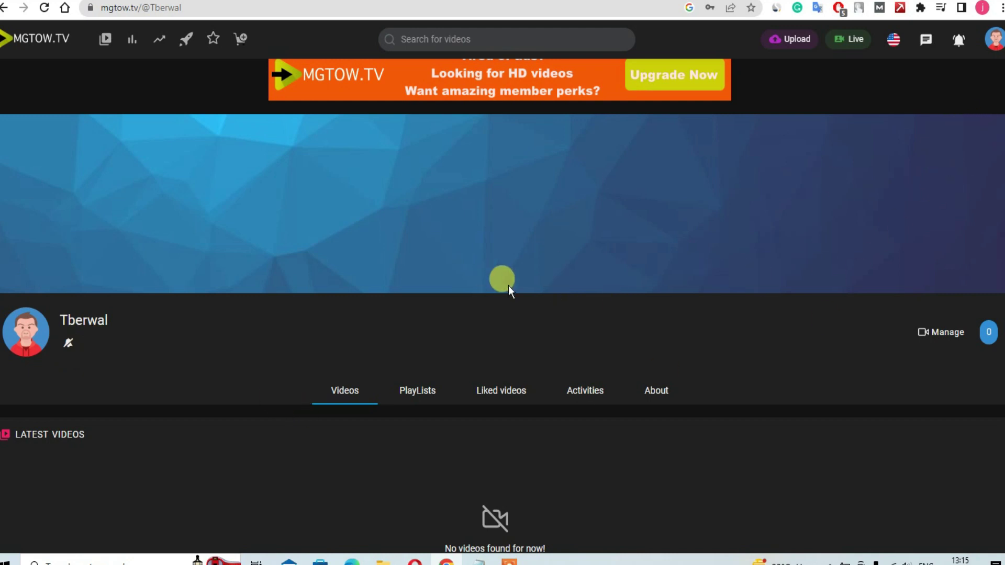
# Open the account settings and go to the Monetization settings.
pyautogui.click(997, 45)
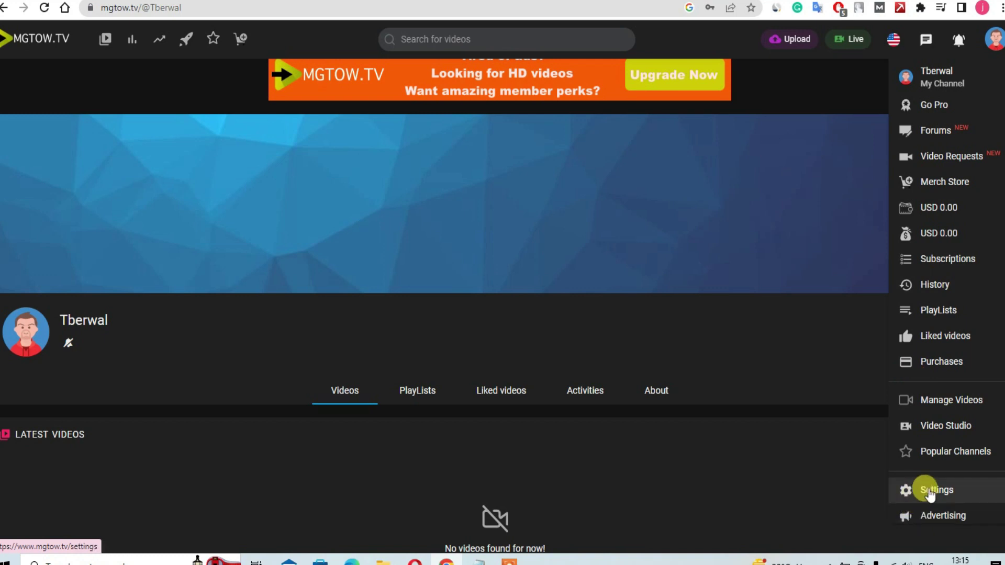
pyautogui.click(905, 495)
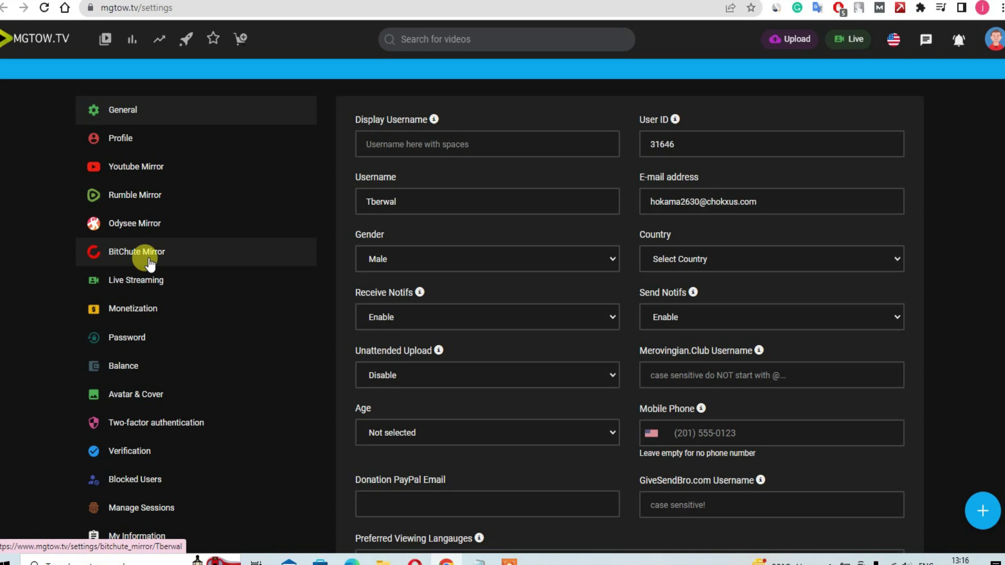
pyautogui.scroll(-1, 134, 262)
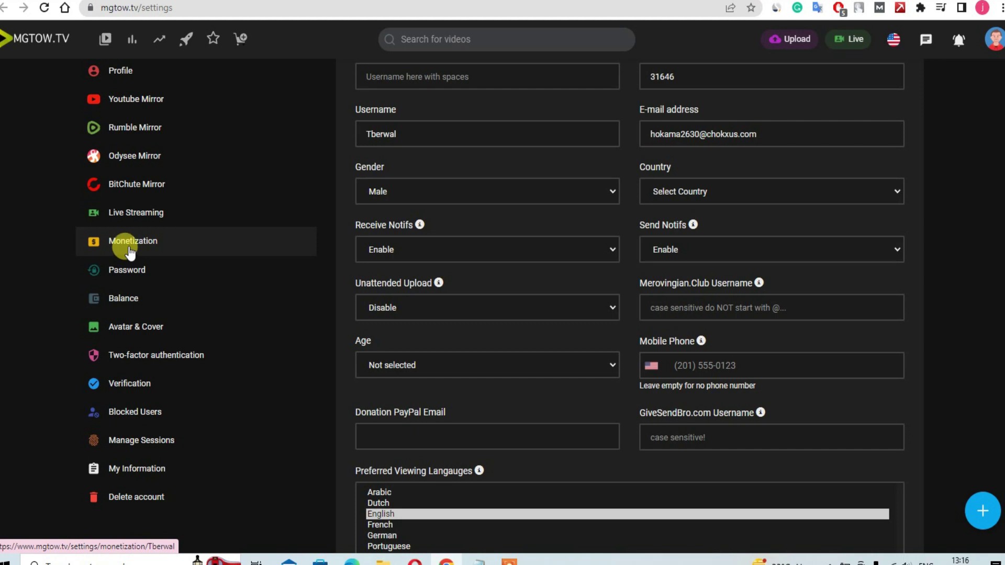
pyautogui.click(134, 242)
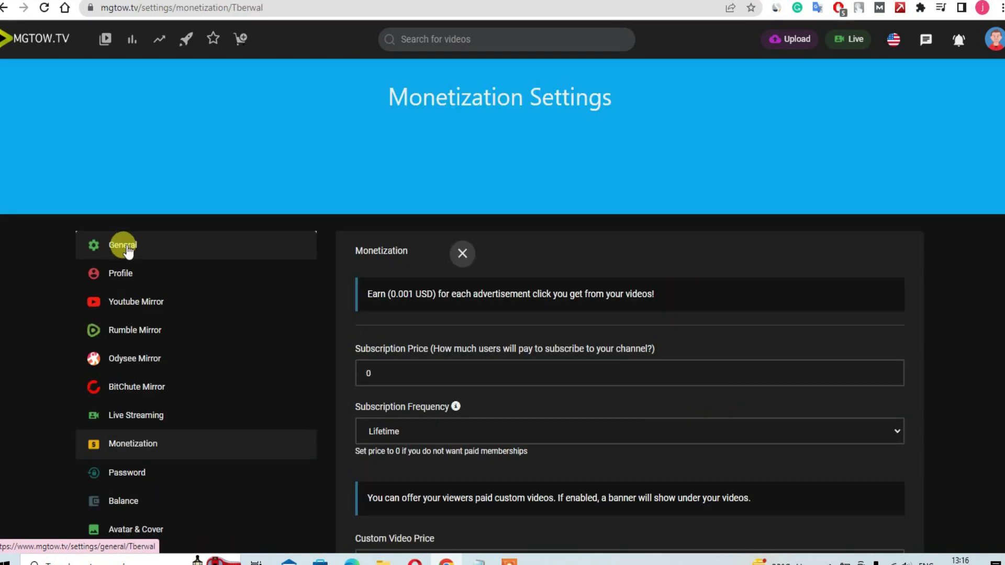
# Examine the advertisement click earnings, the subscription price and the available subscription frequencies.
pyautogui.moveTo(391, 293); pyautogui.dragTo(569, 288)
pyautogui.click(736, 300)
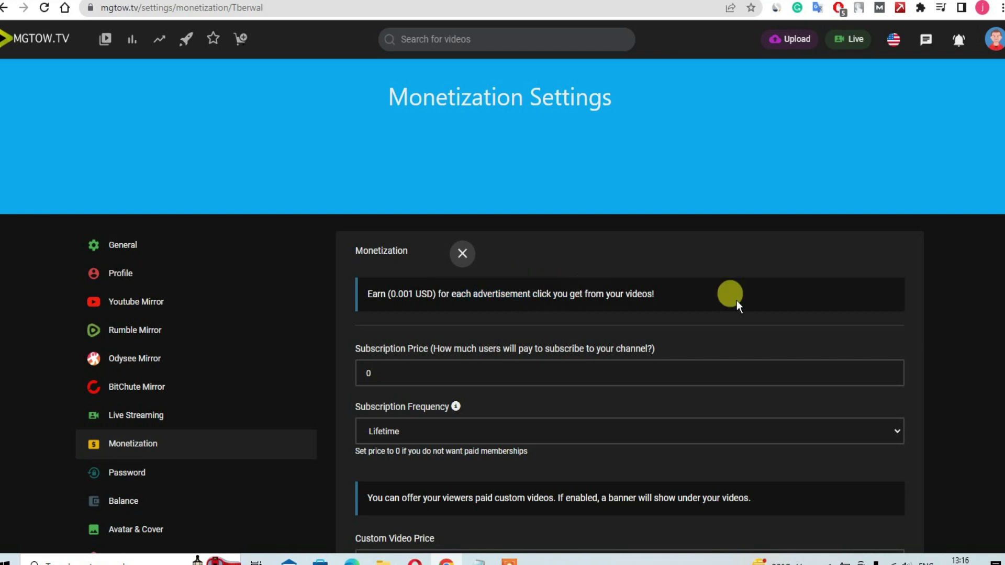
pyautogui.scroll(-3, 574, 335)
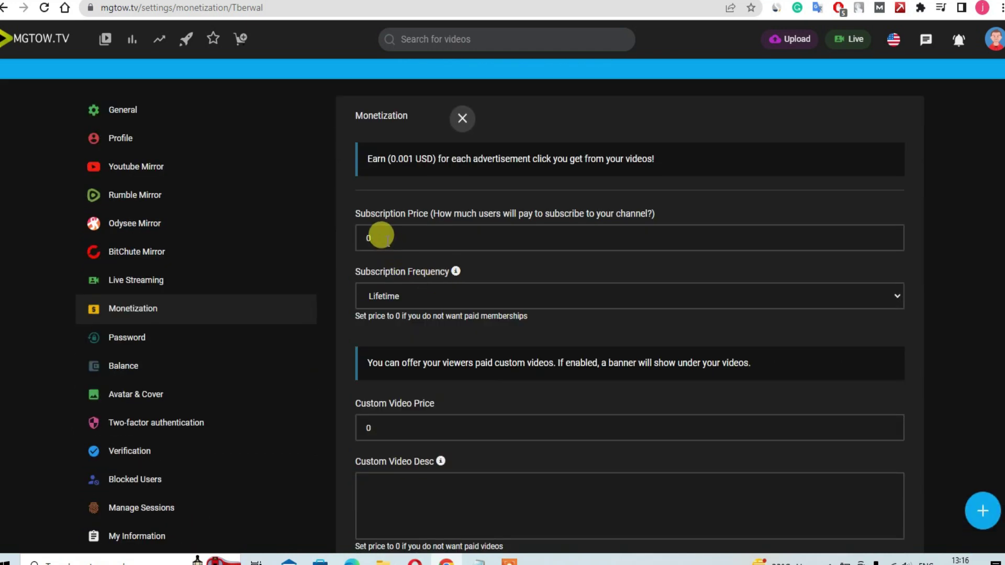
pyautogui.doubleClick(360, 238)
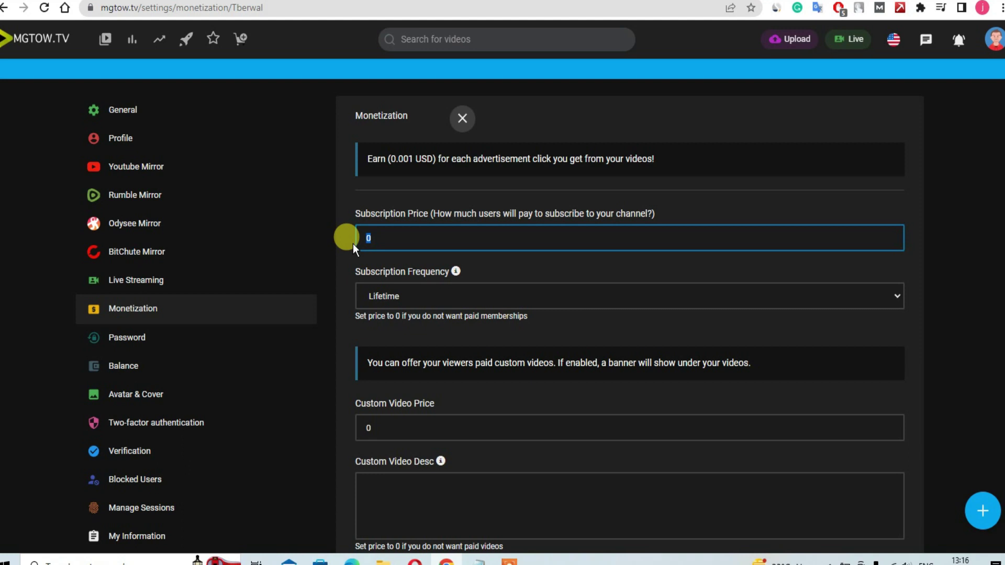
pyautogui.click(423, 298)
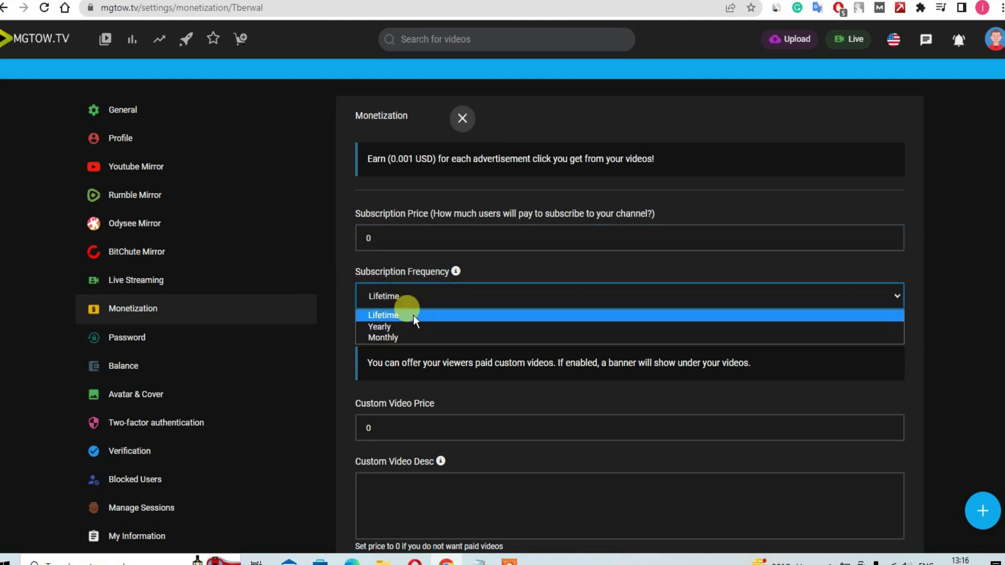
pyautogui.click(322, 239)
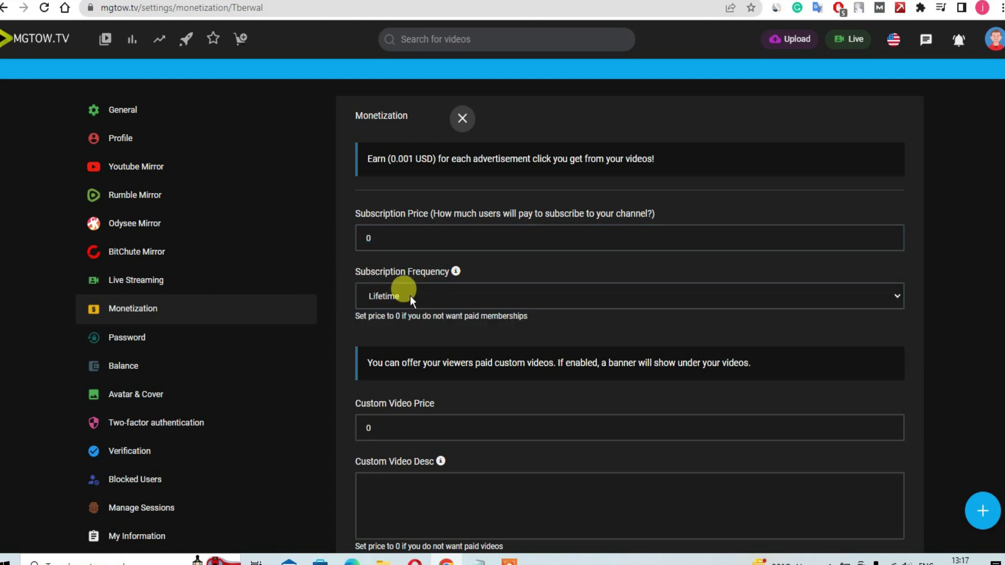
# Try a subscription price of 30 and clear the price field.
pyautogui.moveTo(378, 238); pyautogui.dragTo(345, 249)
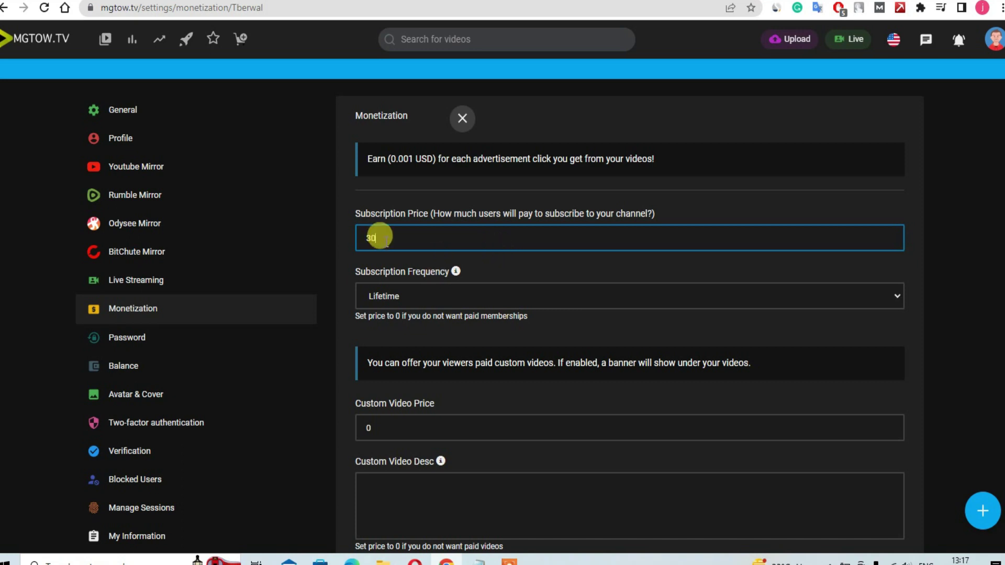
pyautogui.press('BackSpace')
pyautogui.press('BackSpace')
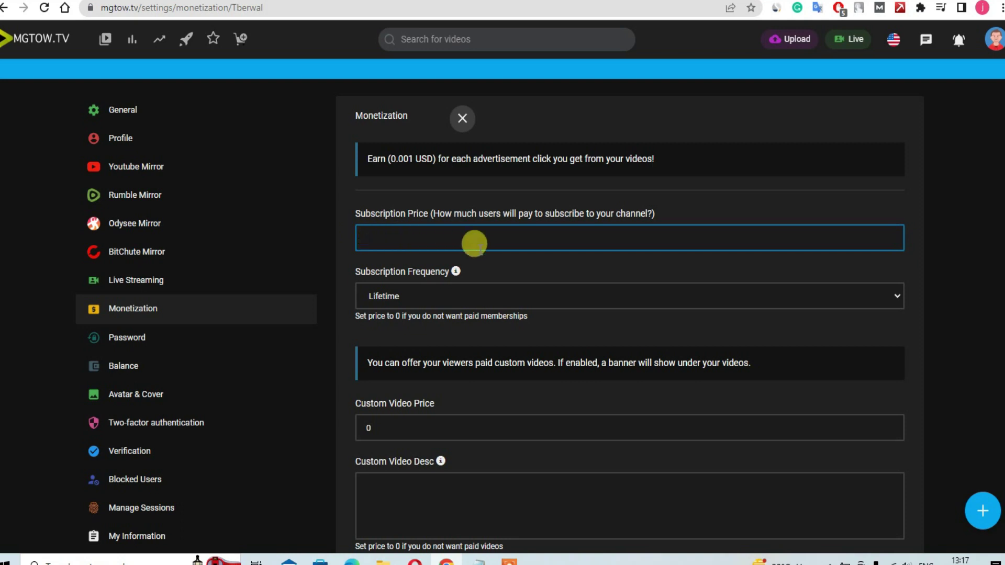
# Examine the custom video price and description options in the monetization settings.
pyautogui.scroll(-4, 476, 269)
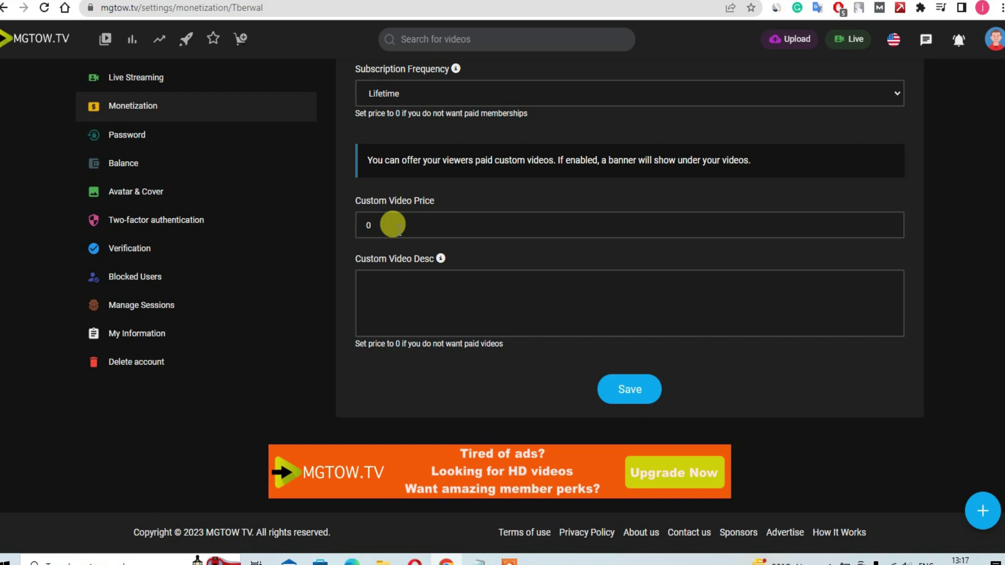
pyautogui.moveTo(377, 223); pyautogui.dragTo(352, 230)
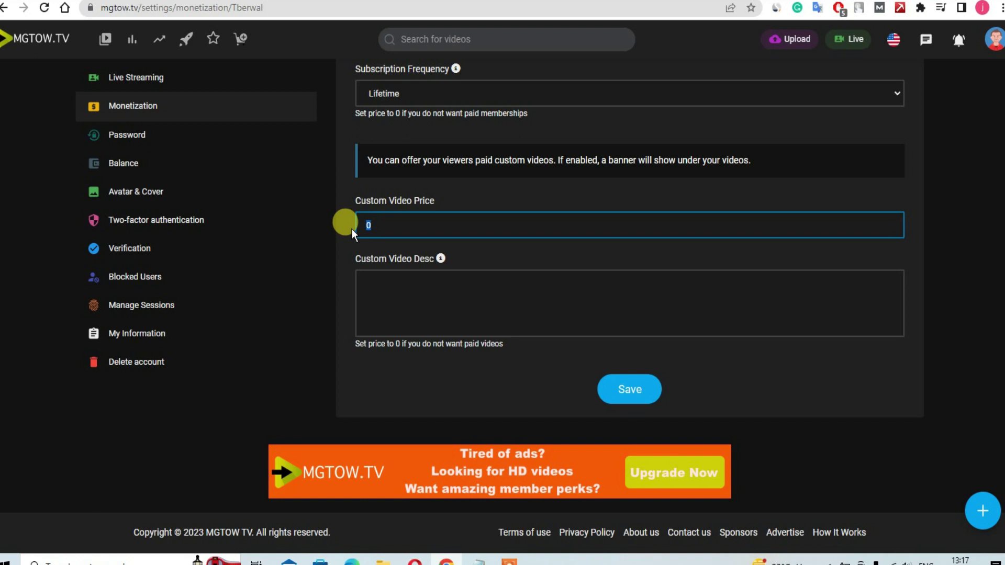
pyautogui.scroll(6, 350, 229)
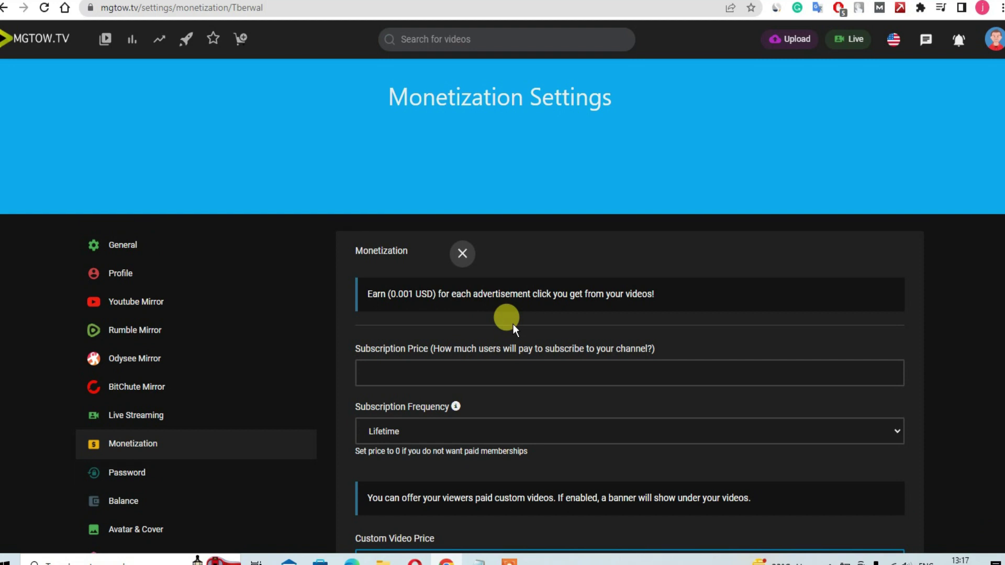
pyautogui.scroll(-5, 513, 324)
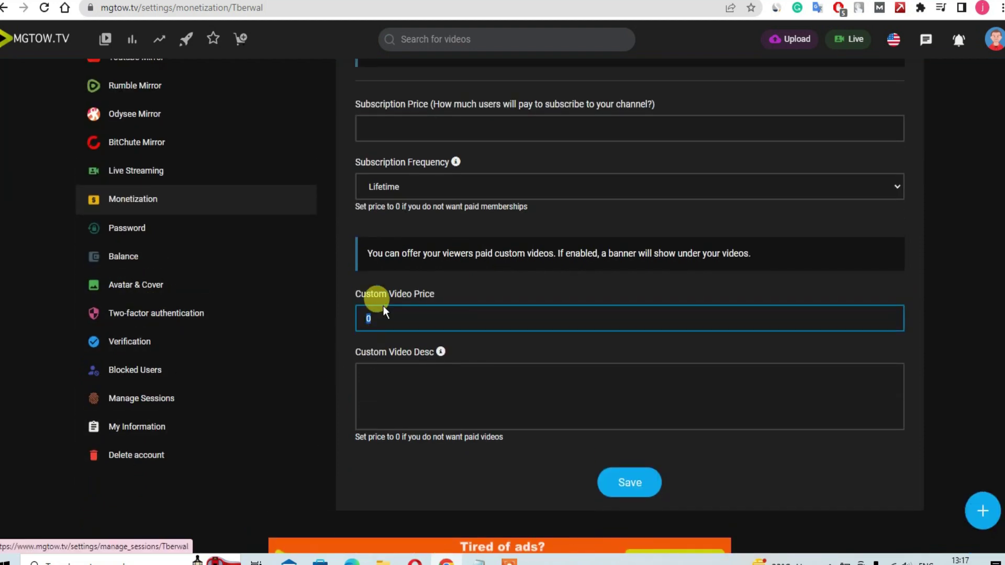
pyautogui.scroll(1, 372, 292)
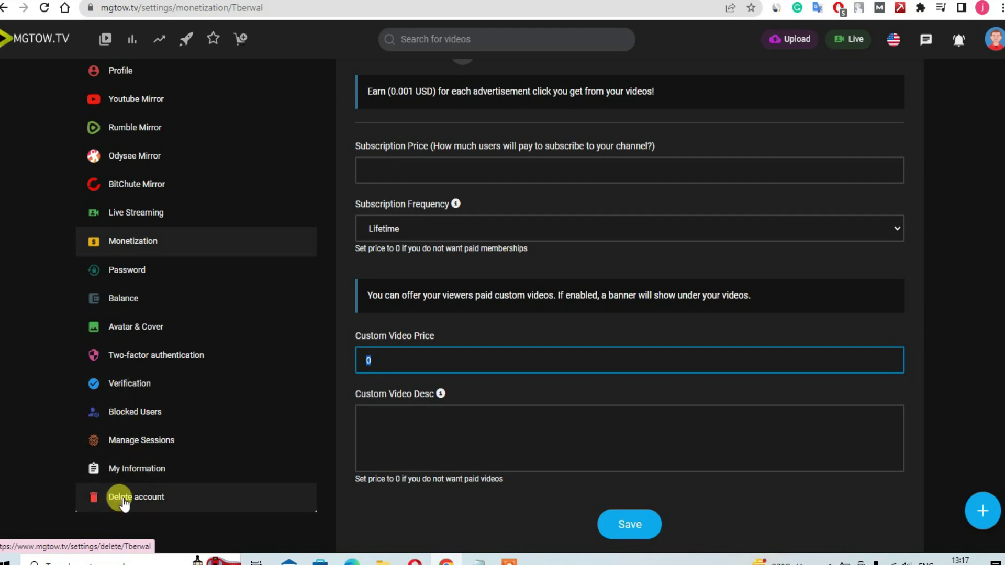
pyautogui.scroll(4, 229, 386)
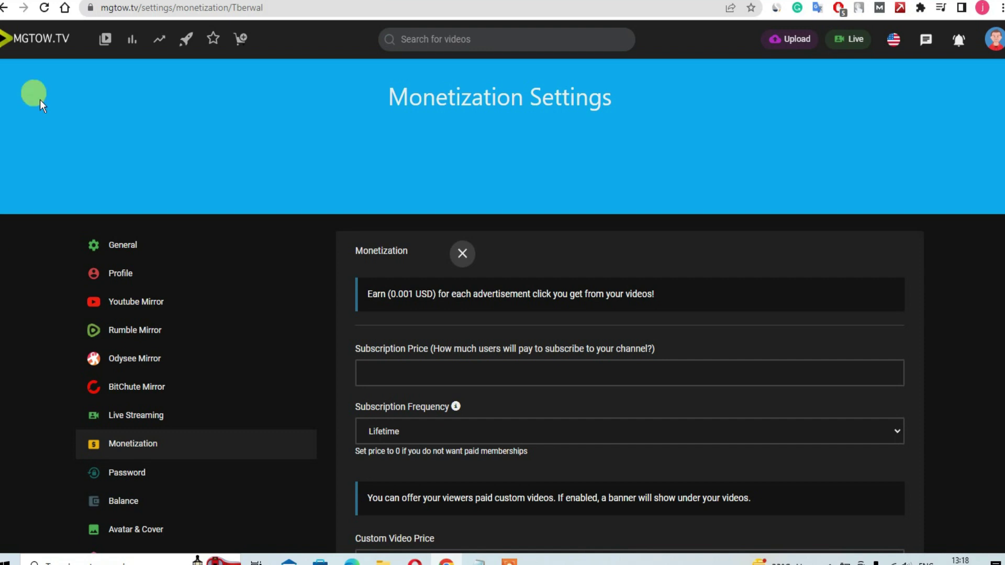
# Switch to the Digistore24 affiliate marketplace and review the earnings for the Ultimate Keto Meal Plan and Tube Mastery and Monetization offers.
pyautogui.hotkey('ctrl', 'Tab')
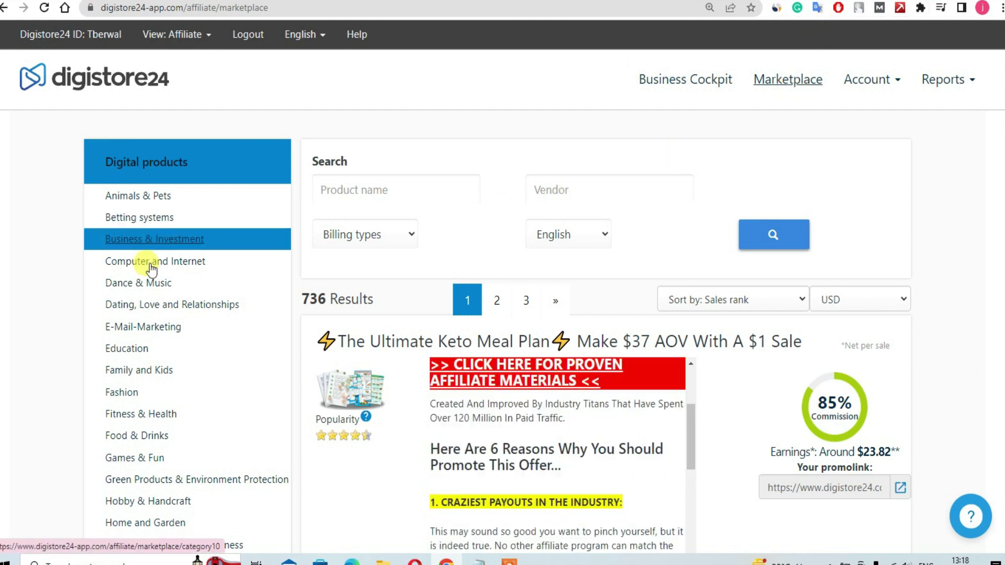
pyautogui.scroll(-5, 743, 364)
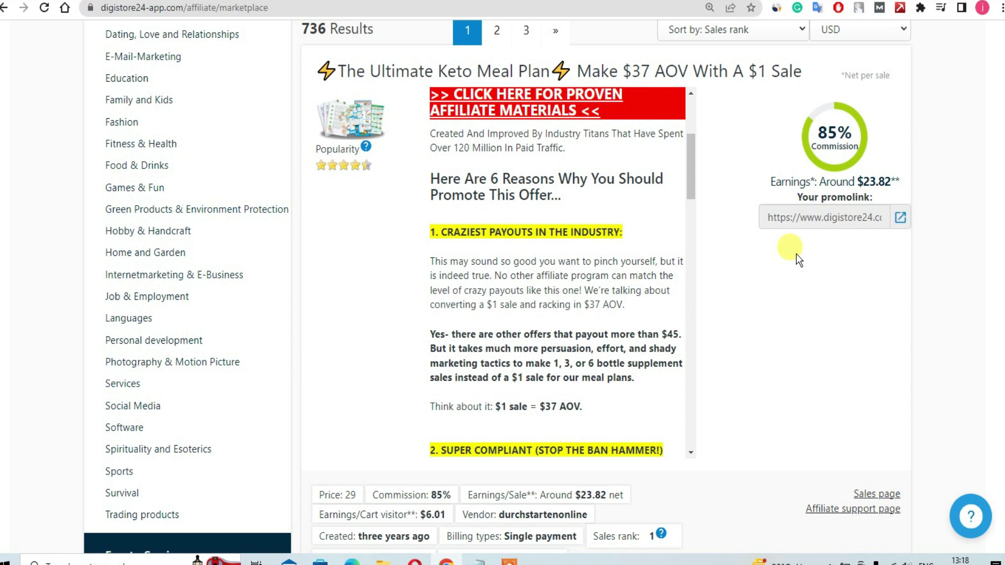
pyautogui.moveTo(857, 181); pyautogui.dragTo(891, 180)
pyautogui.click(819, 284)
pyautogui.scroll(-10, 819, 284)
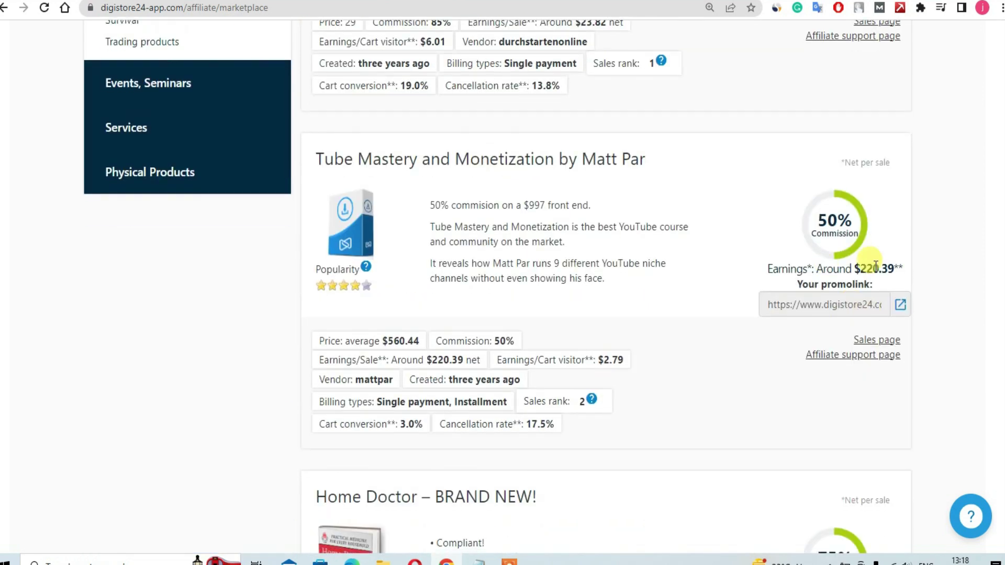
pyautogui.moveTo(853, 269); pyautogui.dragTo(889, 269)
pyautogui.click(926, 220)
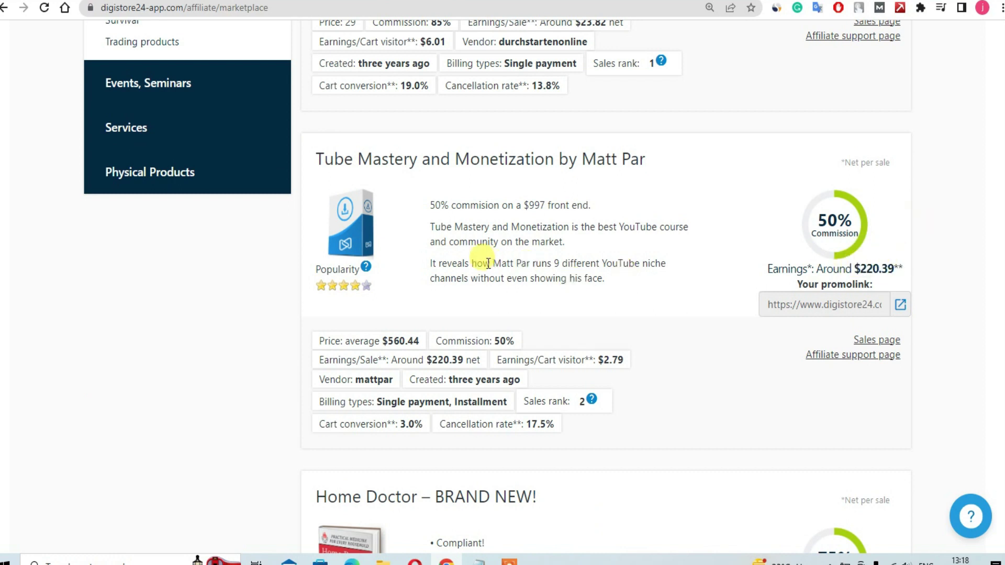
# Filter the marketplace to the Dating, Love and Relationships category of digital products.
pyautogui.scroll(12, 173, 252)
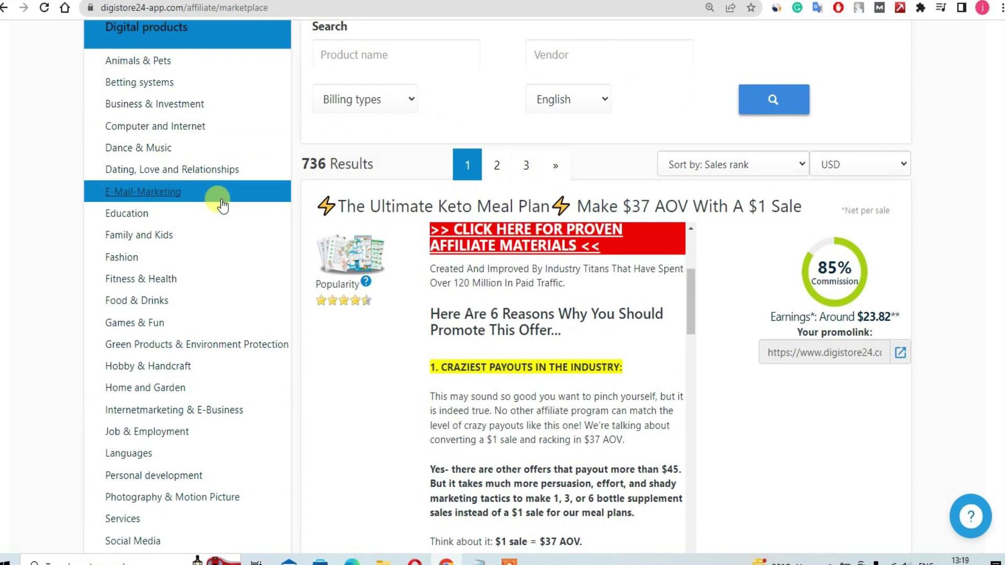
pyautogui.click(146, 175)
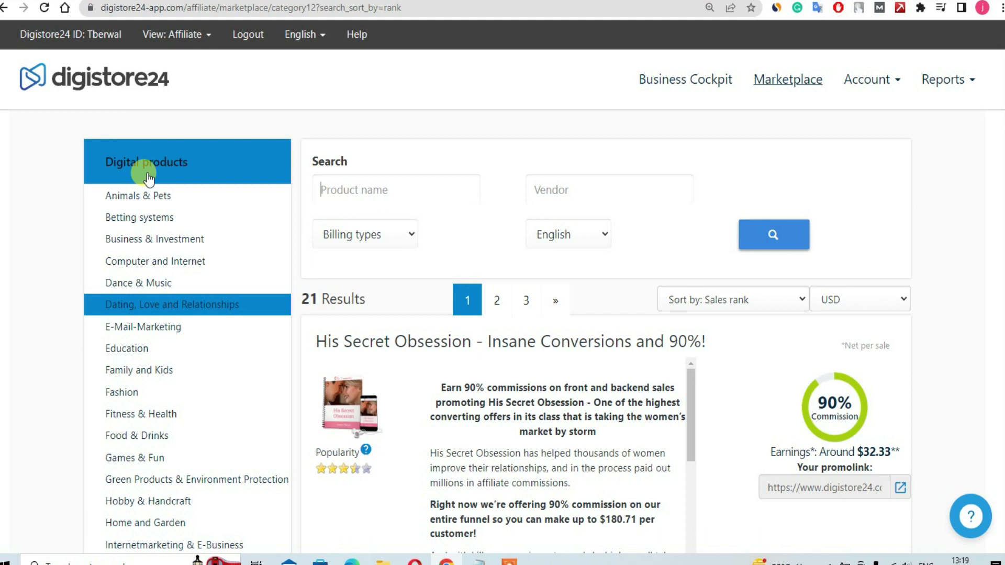
# Find the Soulmate Sketch offer among the dating products and review its commission and earnings per sale.
pyautogui.scroll(-14, 303, 168)
pyautogui.scroll(-5, 484, 230)
pyautogui.scroll(-10, 743, 275)
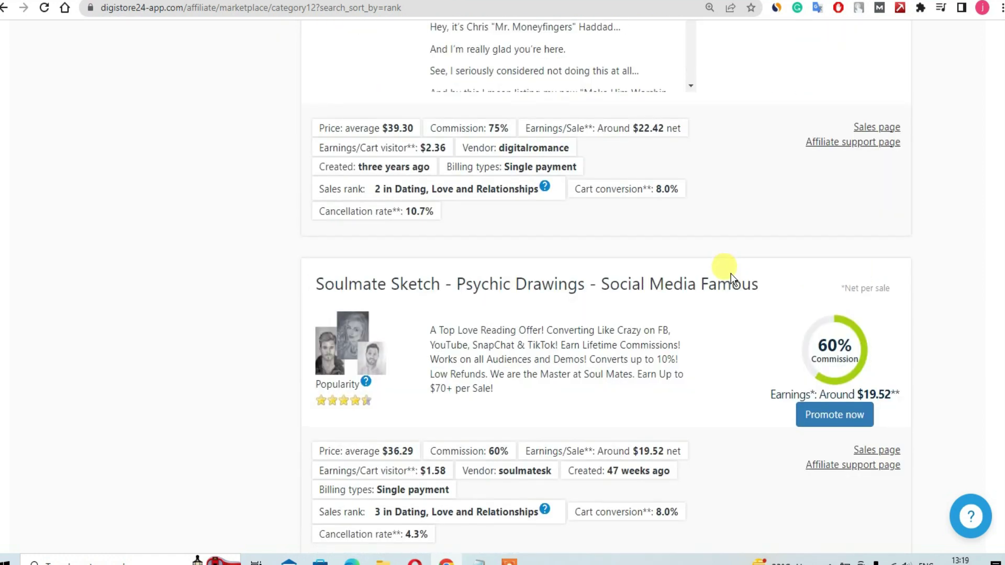
pyautogui.scroll(-3, 731, 273)
pyautogui.moveTo(313, 152); pyautogui.dragTo(461, 141)
pyautogui.click(790, 209)
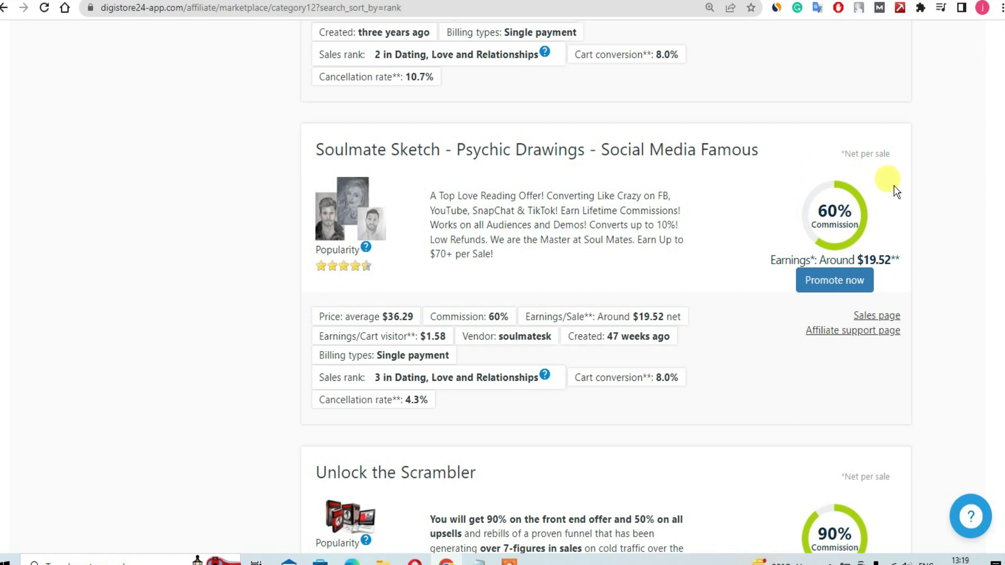
pyautogui.moveTo(861, 257); pyautogui.dragTo(900, 259)
pyautogui.click(926, 231)
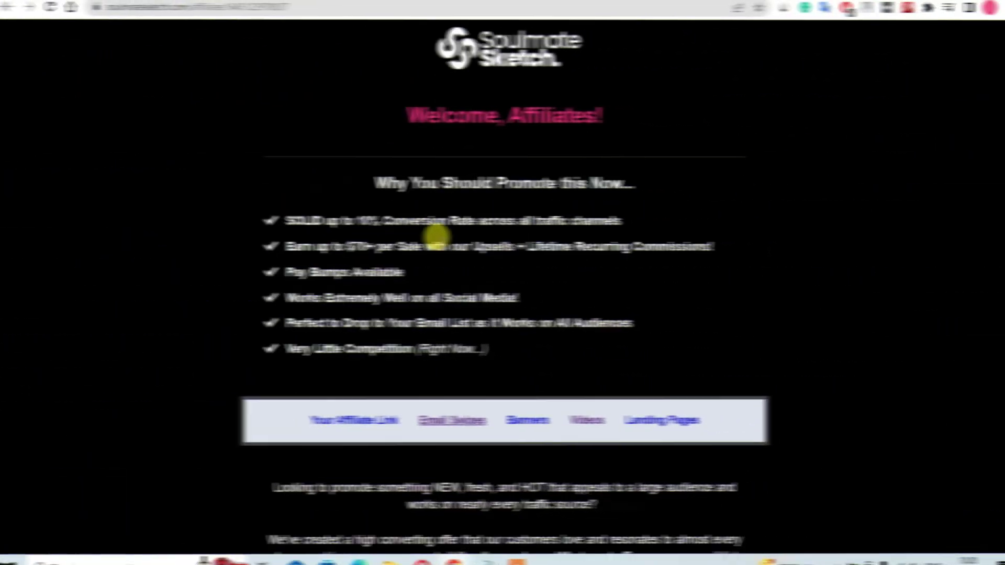
# Open the Google Doc of email swipe files from the Soulmate Sketch affiliate page and read through its email templates.
pyautogui.scroll(-2, 442, 262)
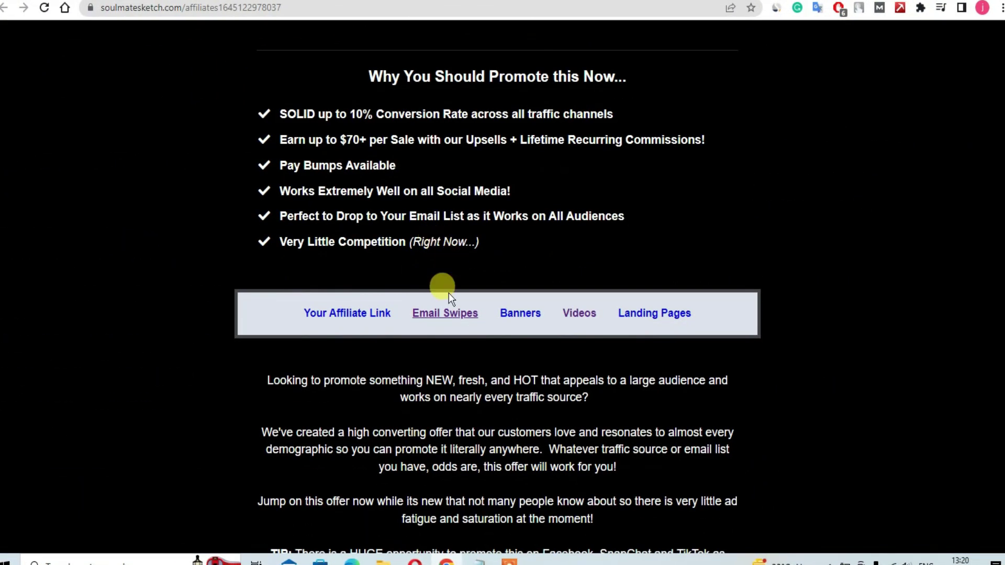
pyautogui.click(432, 319)
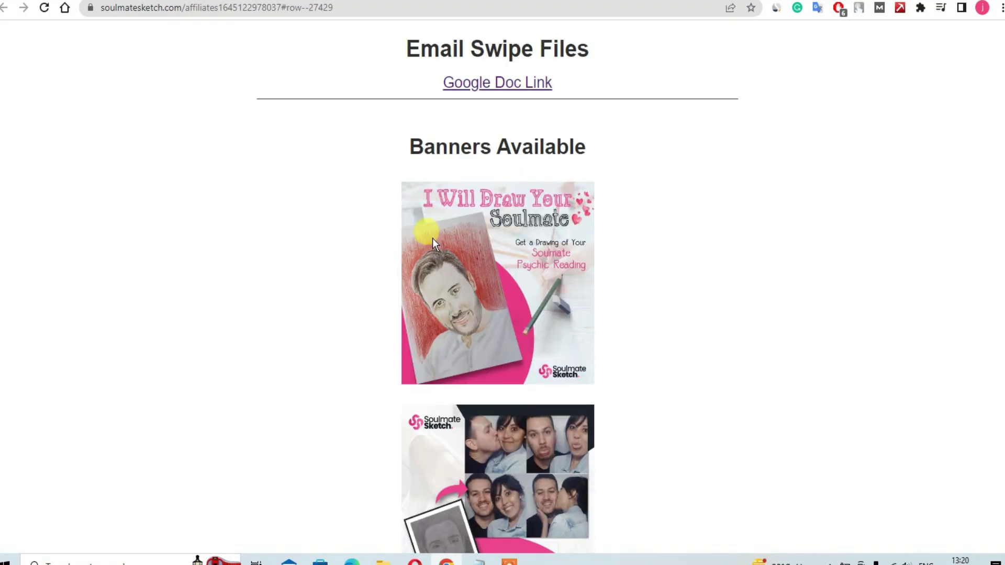
pyautogui.moveTo(403, 42); pyautogui.dragTo(577, 50)
pyautogui.click(634, 60)
pyautogui.click(517, 84)
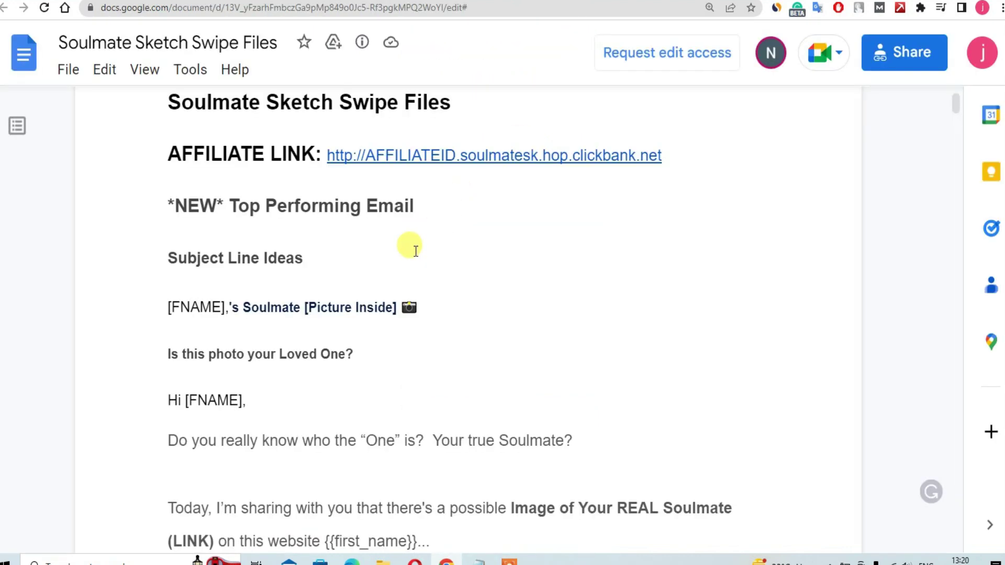
pyautogui.scroll(-2, 416, 251)
pyautogui.scroll(4, 415, 220)
pyautogui.scroll(-15, 356, 225)
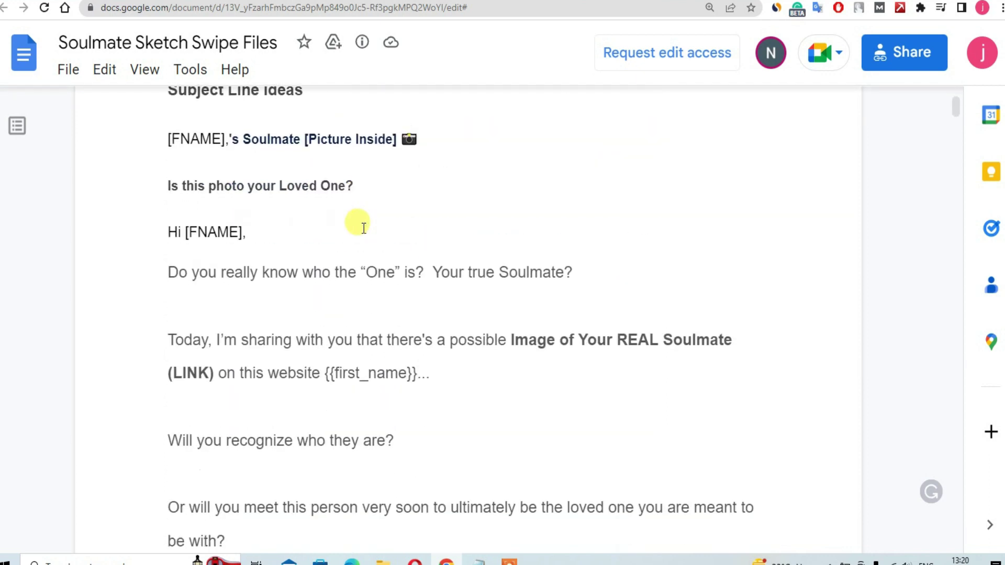
pyautogui.scroll(-20, 363, 228)
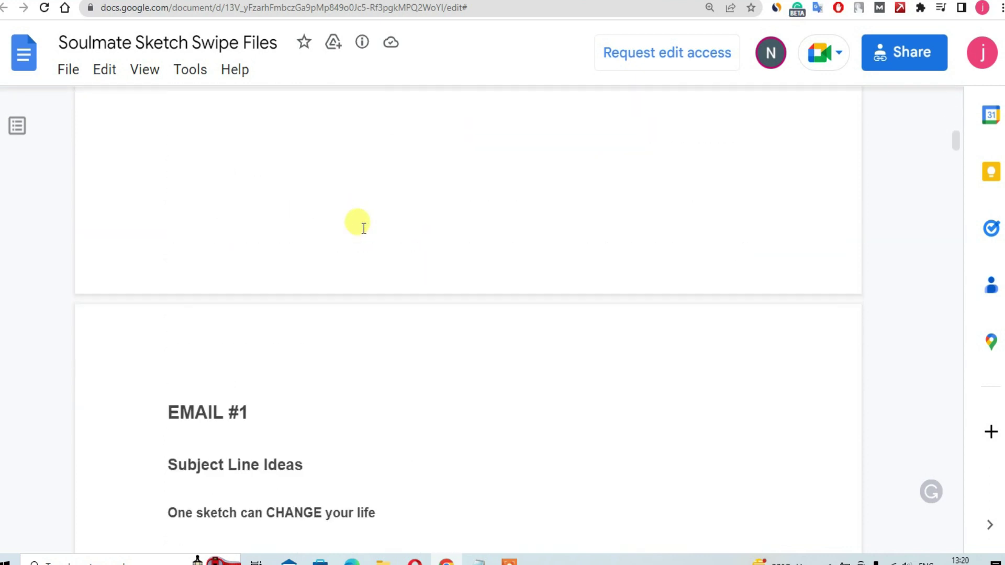
pyautogui.scroll(20, 364, 228)
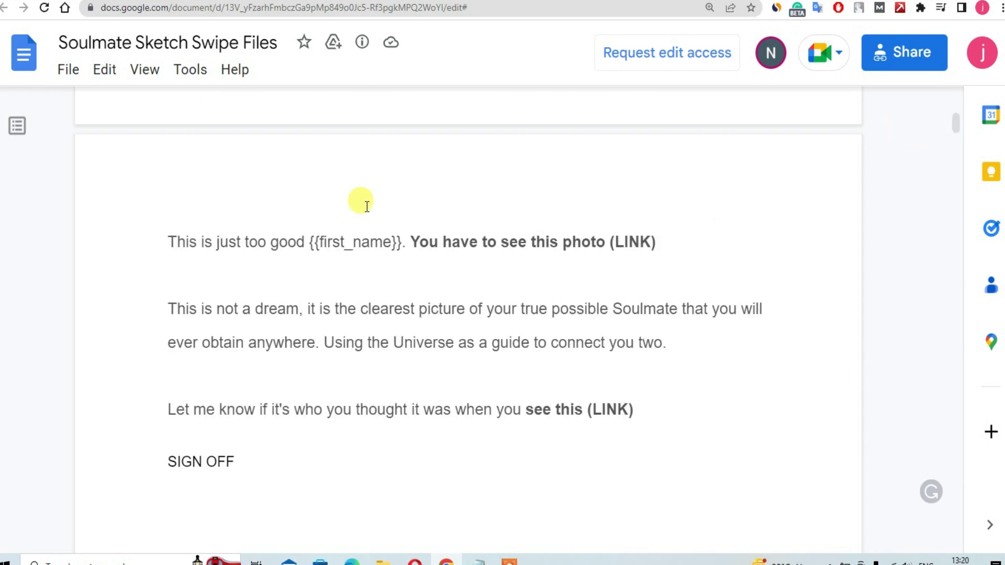
pyautogui.scroll(10, 367, 206)
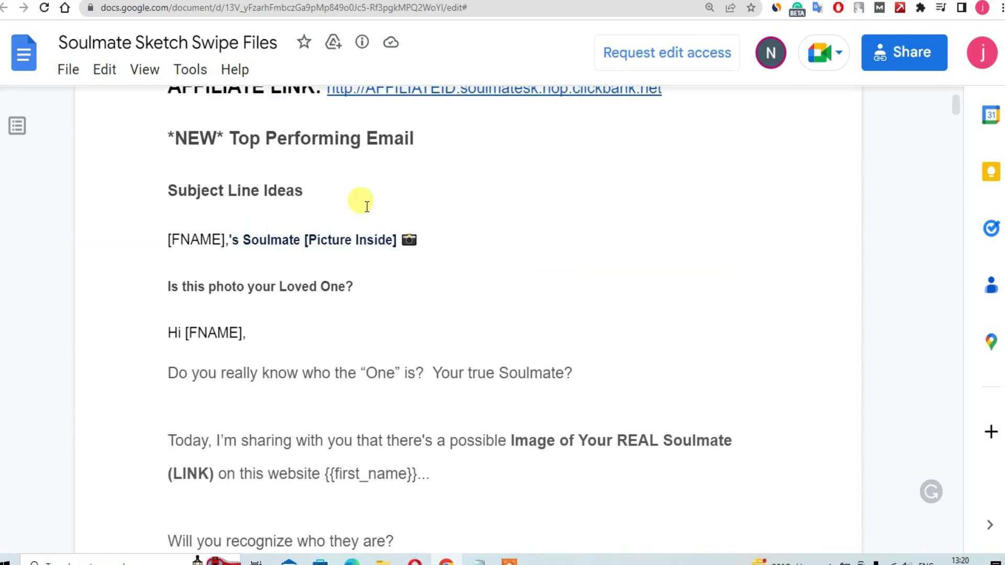
# Return to the Soulmate Sketch affiliate page and examine the promotional videos offered for download.
pyautogui.hotkey('ctrl', 'Tab')
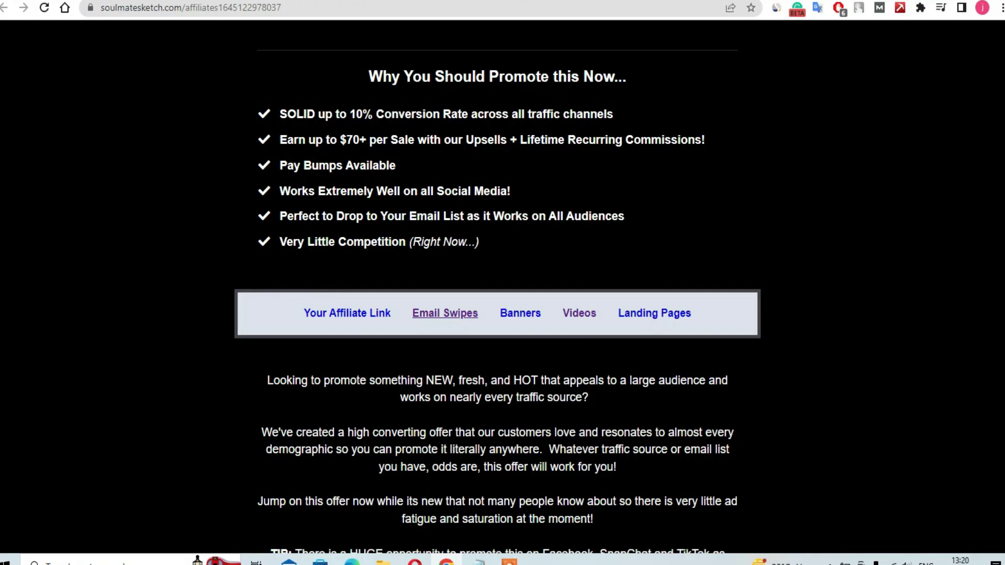
pyautogui.click(579, 313)
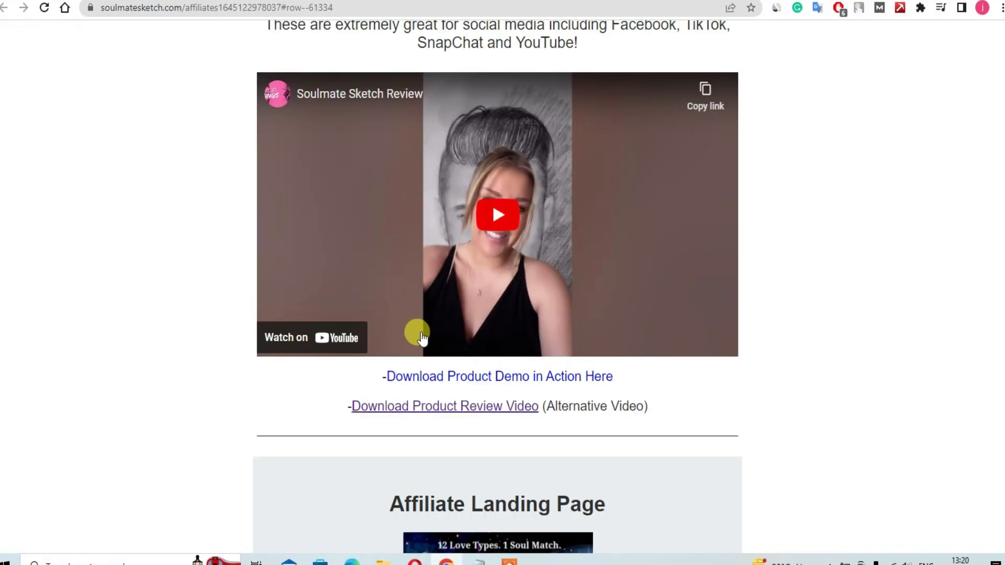
pyautogui.scroll(3, 415, 332)
pyautogui.scroll(-3, 543, 169)
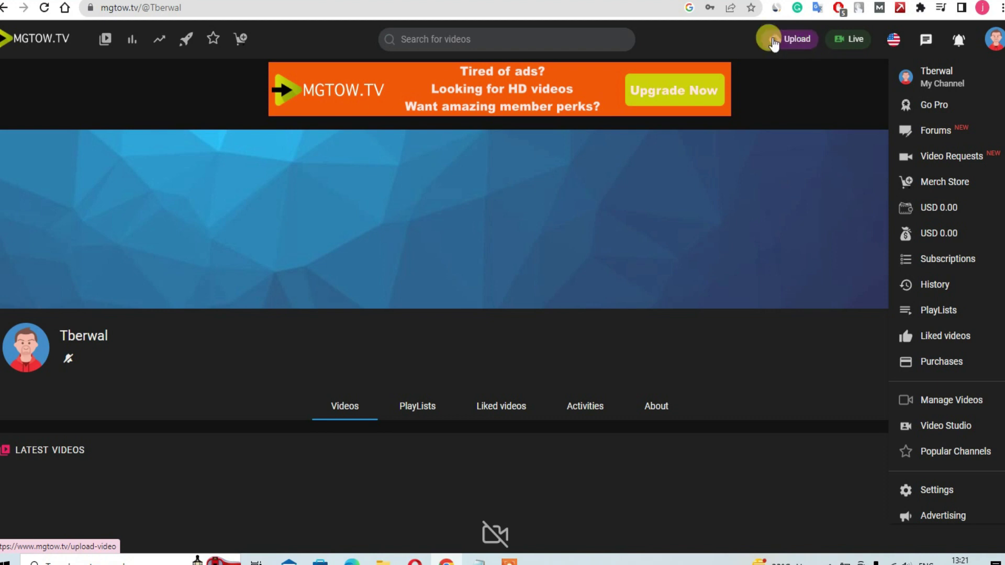
# Open the MGTOW.TV video upload page and check the monthly upload allowance.
pyautogui.click(788, 40)
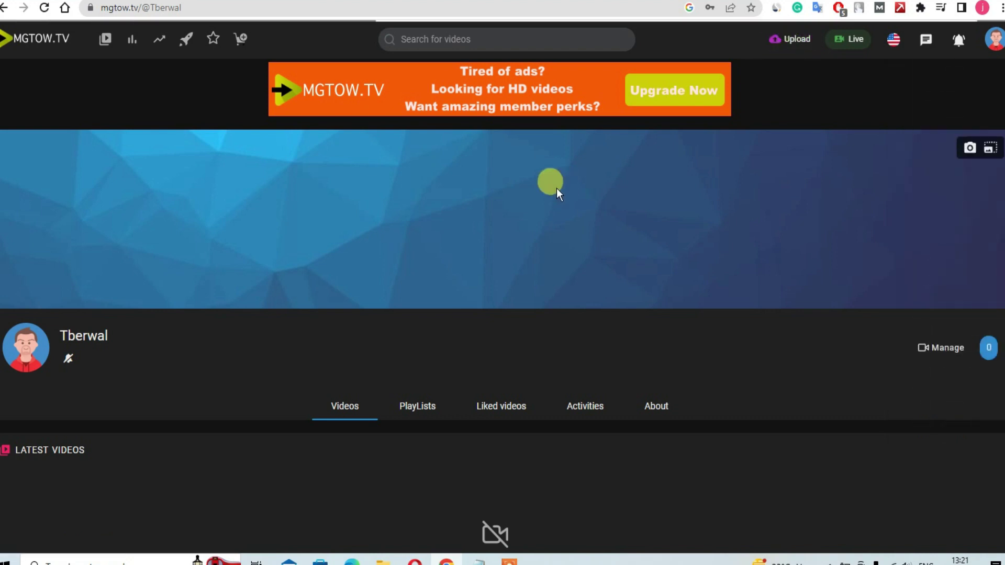
pyautogui.scroll(-2, 395, 229)
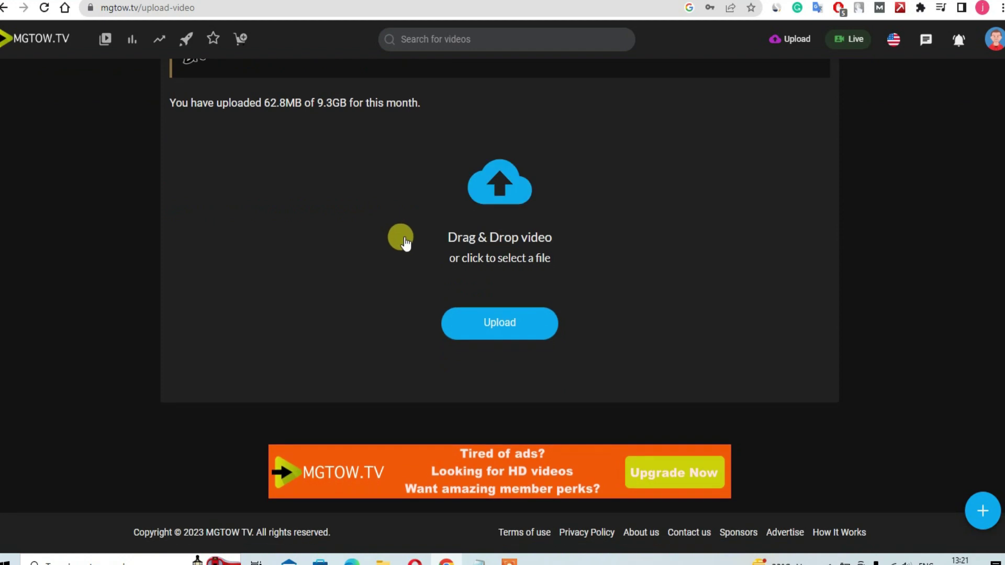
pyautogui.scroll(1, 400, 238)
pyautogui.moveTo(178, 172); pyautogui.dragTo(433, 171)
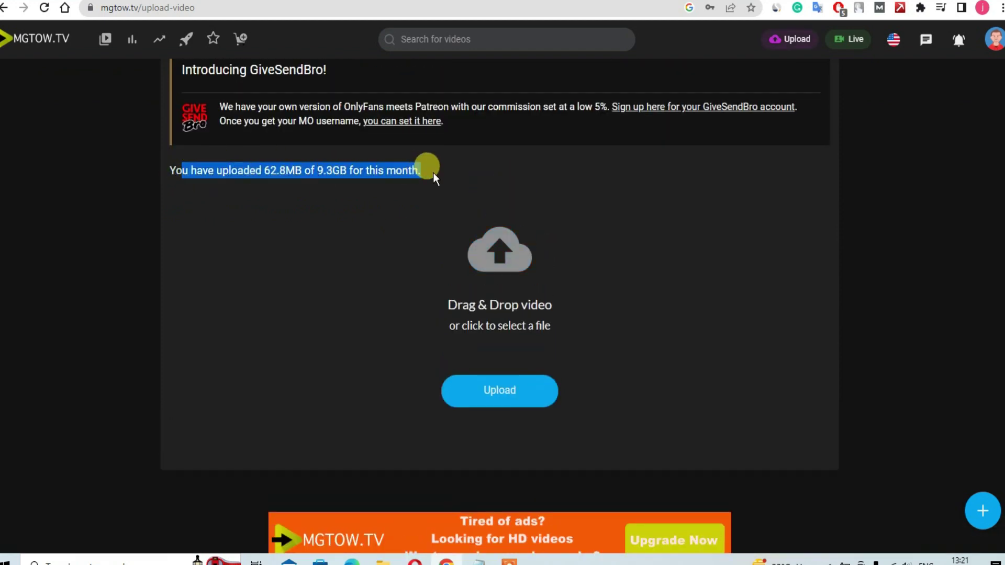
pyautogui.click(477, 171)
pyautogui.scroll(-1, 465, 182)
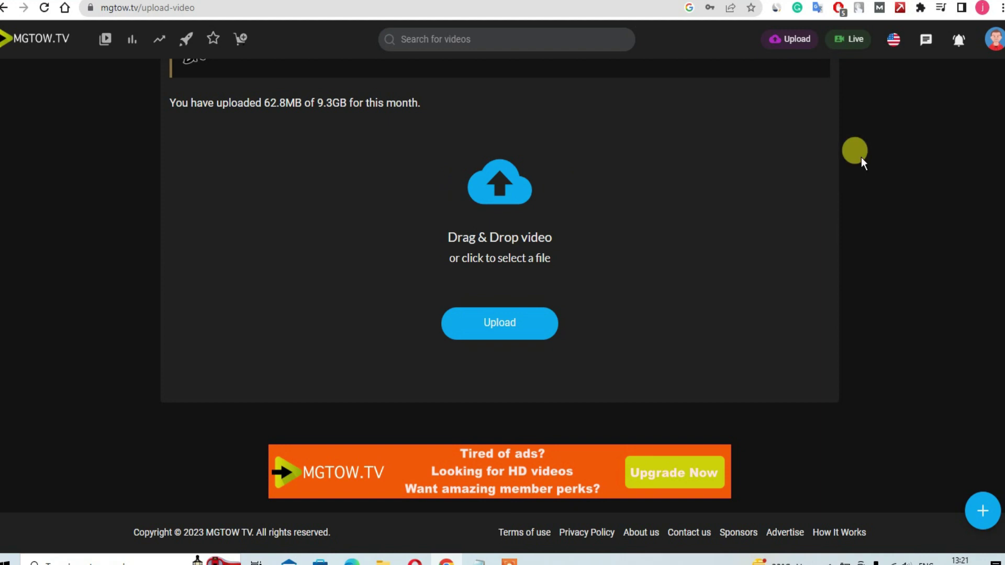
# Start uploading the 101- TEJ video file to MGTOW.TV.
pyautogui.click(995, 40)
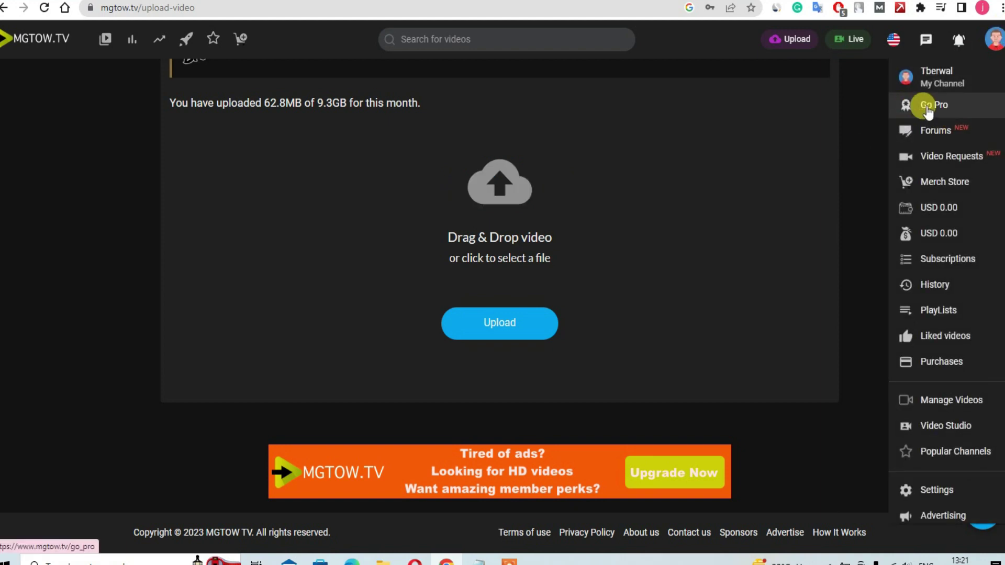
pyautogui.click(866, 199)
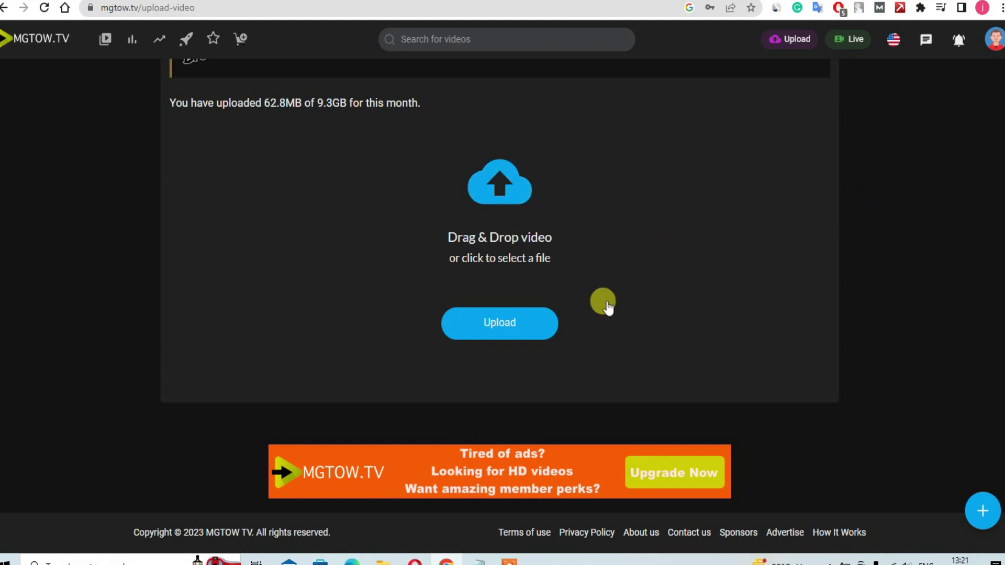
pyautogui.click(504, 322)
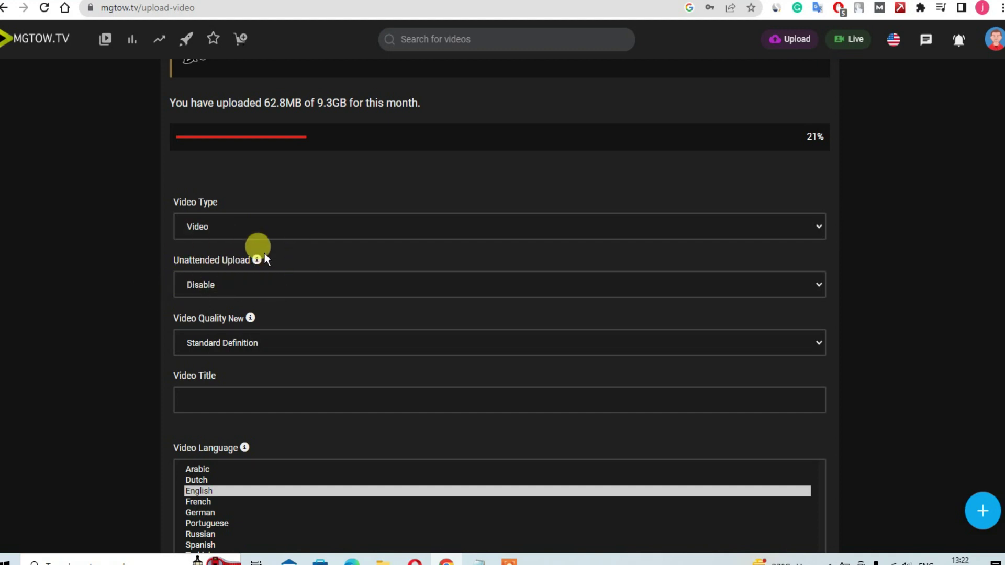
# Choose Standard Definition as the uploaded video's quality.
pyautogui.scroll(-3, 300, 299)
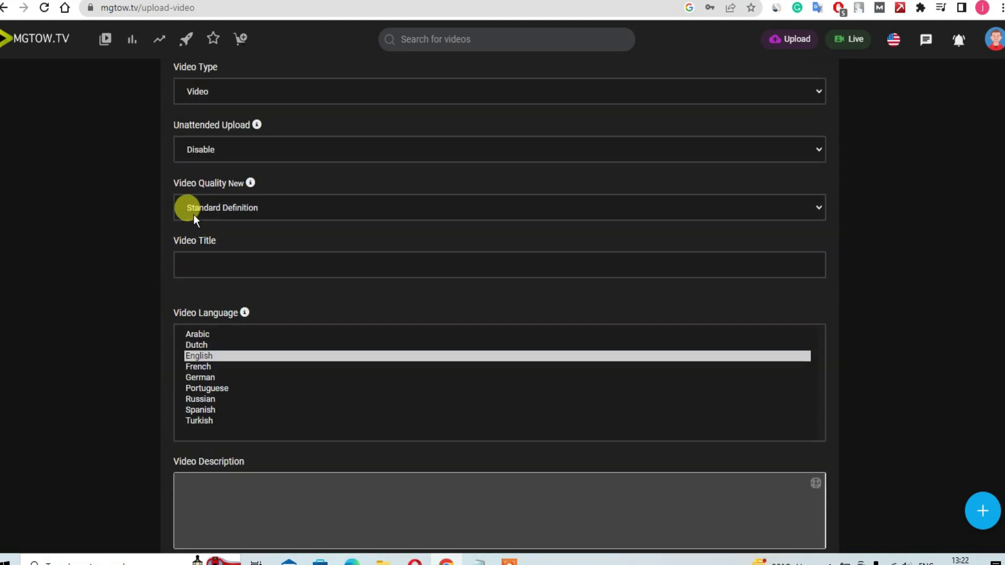
pyautogui.click(240, 206)
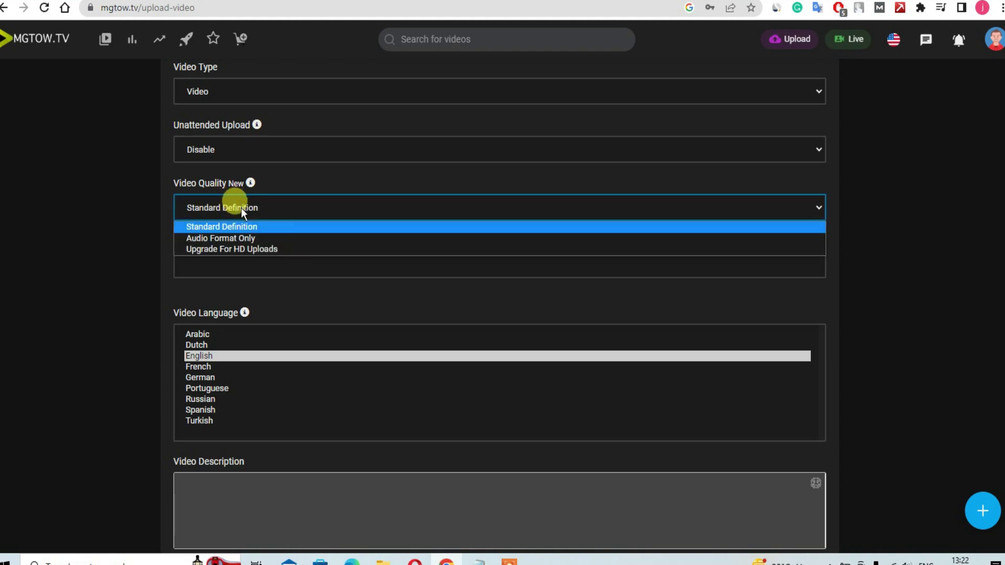
pyautogui.click(237, 226)
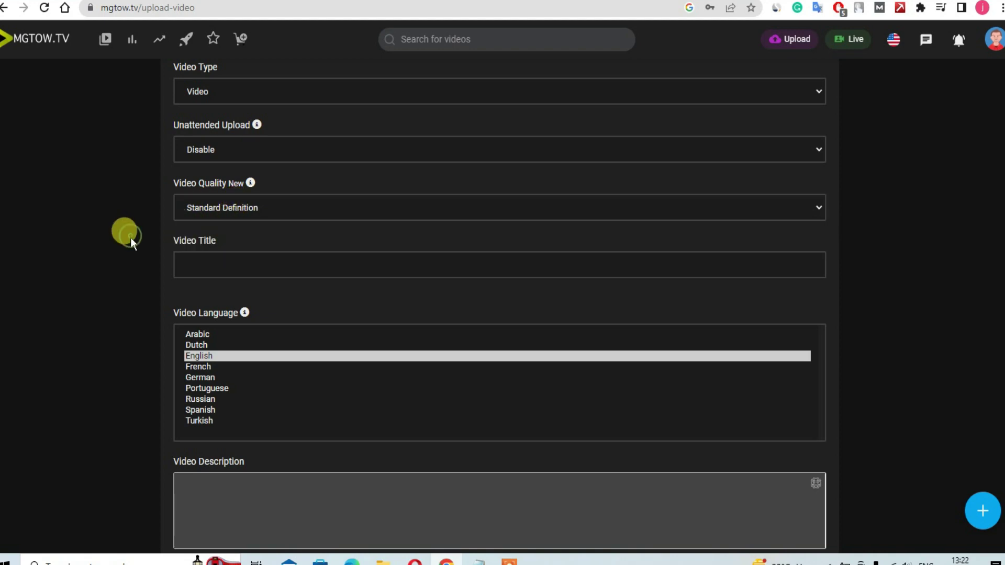
# Copy "Do you really know who the “One” is? Your true Soulmate?" from the swipe file into the video title.
pyautogui.click(212, 260)
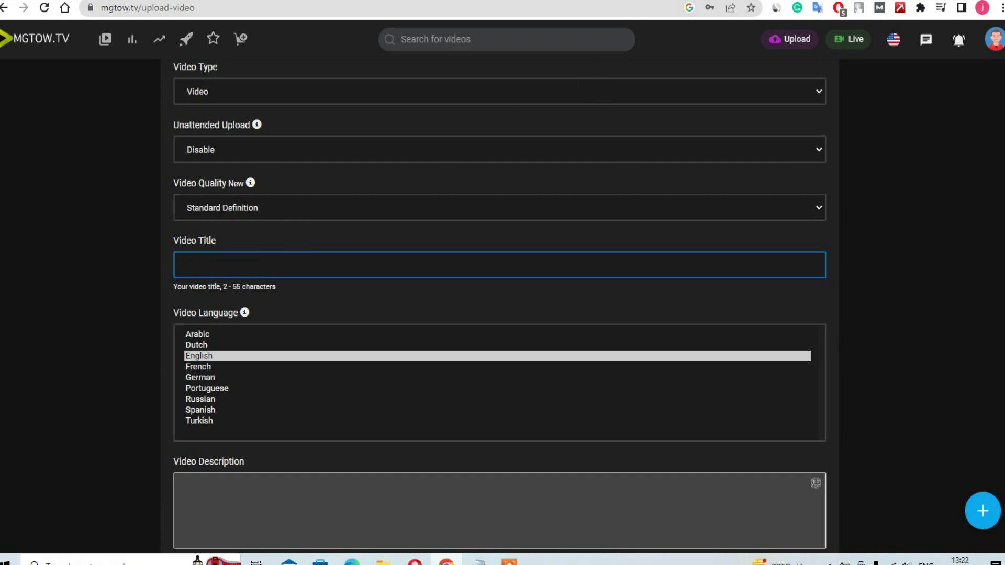
pyautogui.hotkey('ctrl', 'Tab')
pyautogui.scroll(3, 426, 260)
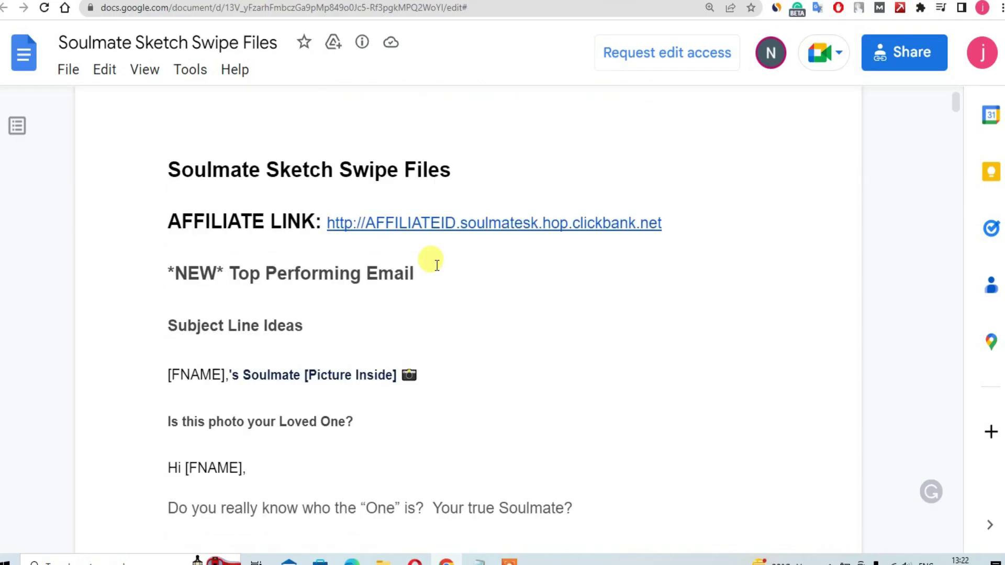
pyautogui.scroll(-4, 437, 265)
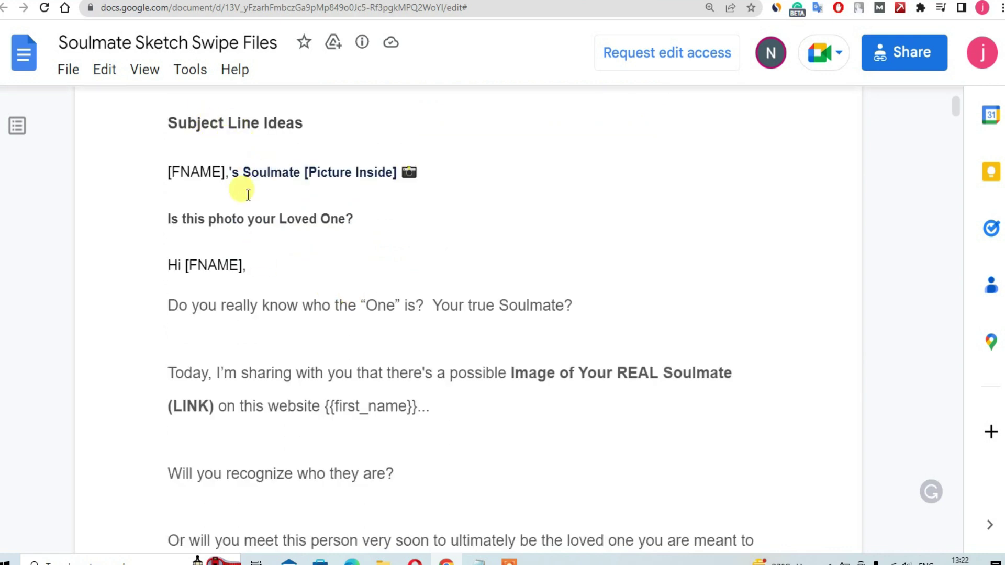
pyautogui.moveTo(170, 304); pyautogui.dragTo(570, 299)
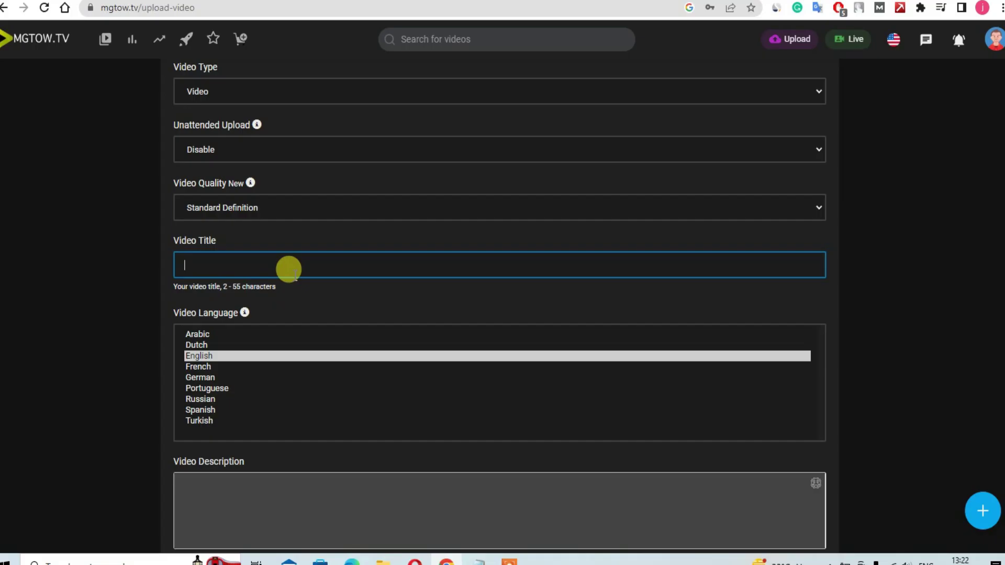
pyautogui.write('Do you really know who the "One" is?  Your true Soulmate?')
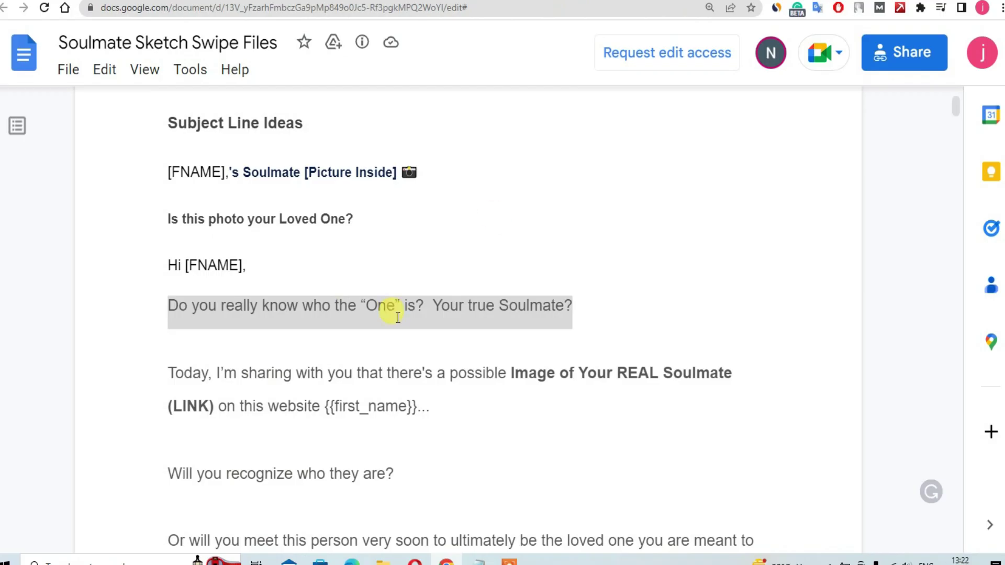
# Copy the swipe email's body, from "Today, I'm sharing with you" through "see this (LINK)", into the video description.
pyautogui.scroll(-3, 398, 318)
pyautogui.moveTo(167, 236); pyautogui.dragTo(640, 463)
pyautogui.hotkey('ctrl', 'c')
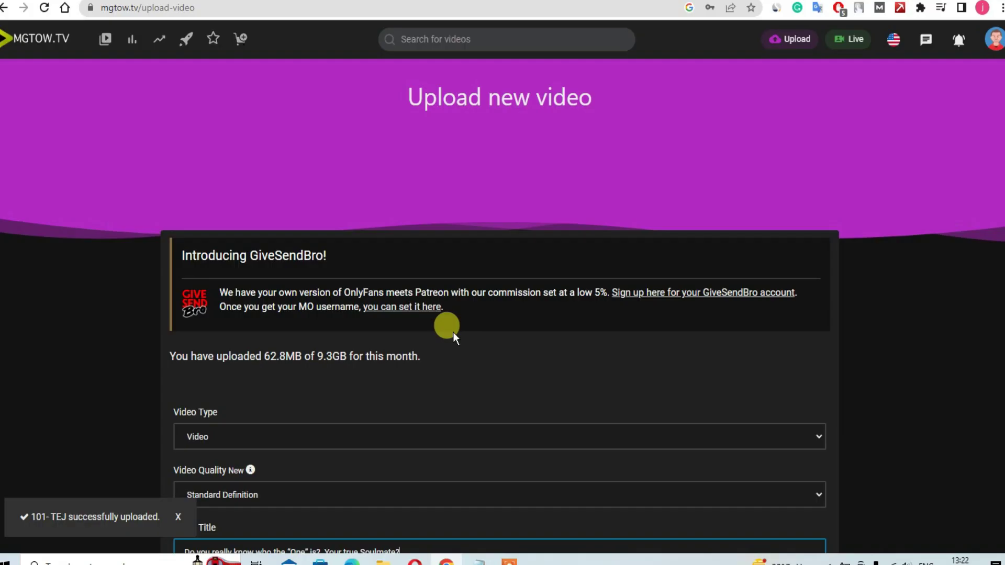
pyautogui.scroll(-9, 447, 328)
pyautogui.click(252, 301)
pyautogui.hotkey('ctrl', 'v')
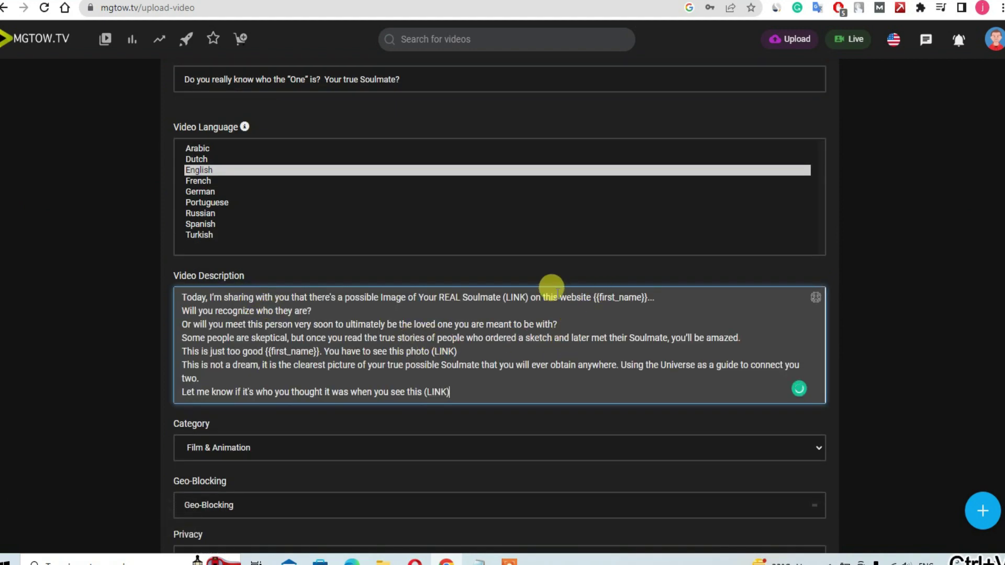
# Delete both {{first_name}} placeholders and the punctuation following them from the video description.
pyautogui.moveTo(593, 298); pyautogui.dragTo(663, 296)
pyautogui.press('BackSpace')
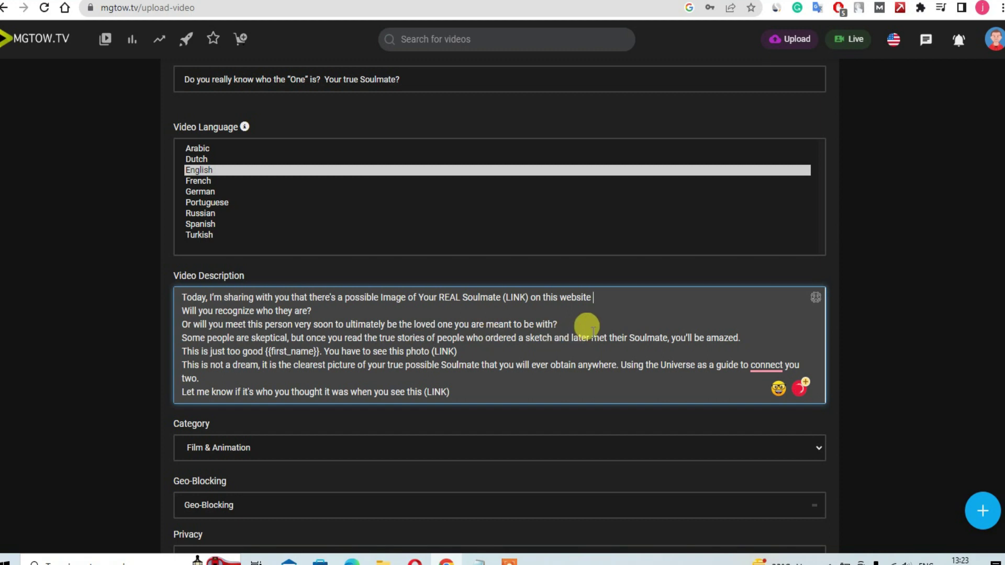
pyautogui.scroll(-1, 365, 342)
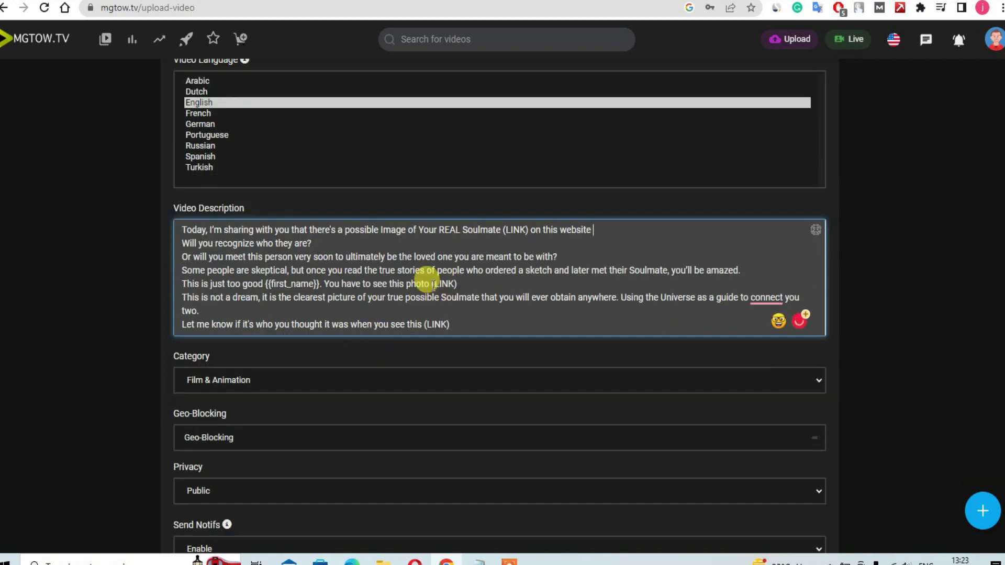
pyautogui.moveTo(265, 284); pyautogui.dragTo(321, 283)
pyautogui.press('BackSpace')
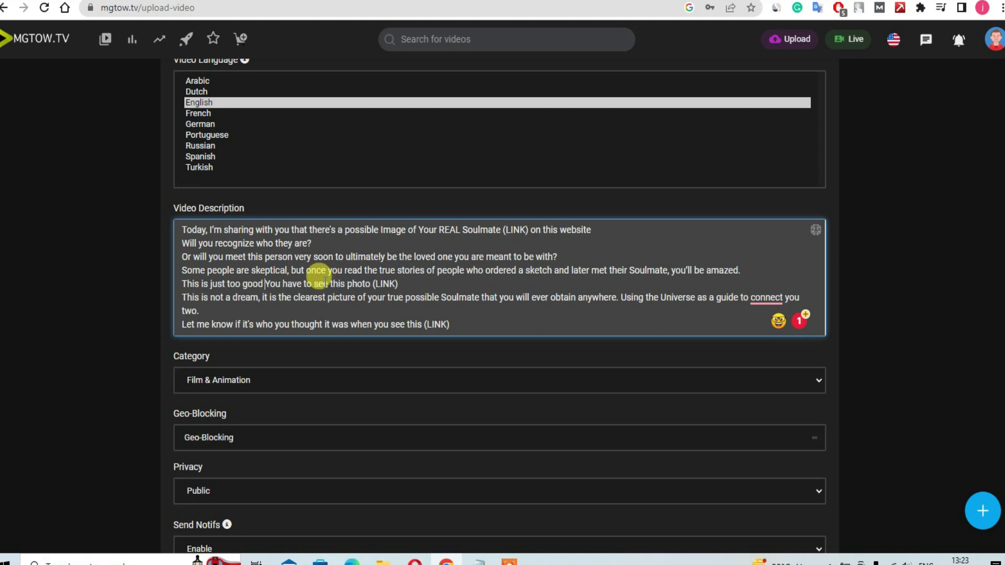
# Select the (LINK) placeholder after "see this photo" in the description and request the Soulmate Sketch promolink on Digistore24.
pyautogui.moveTo(405, 284); pyautogui.dragTo(372, 283)
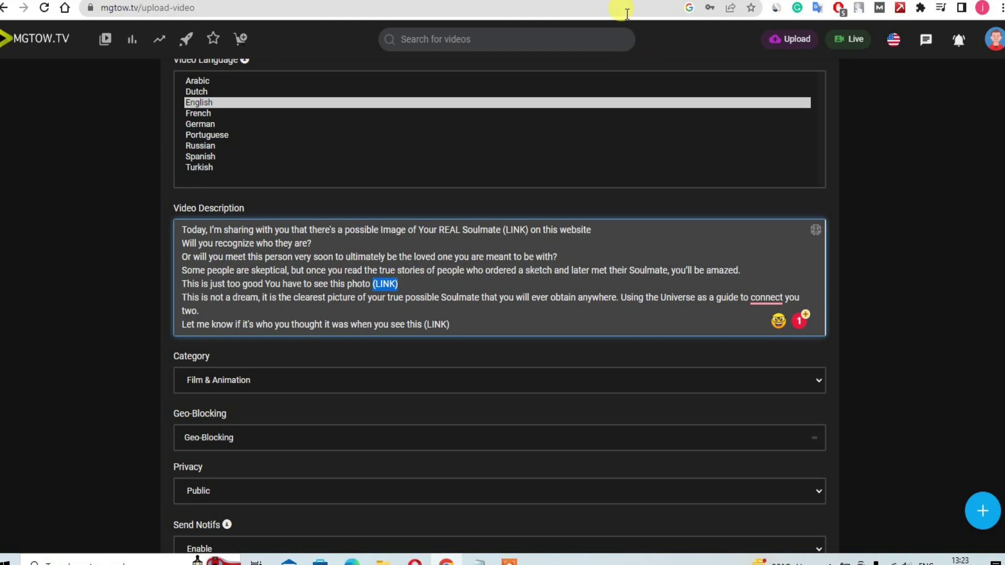
pyautogui.hotkey('ctrl', 'Tab')
pyautogui.click(833, 280)
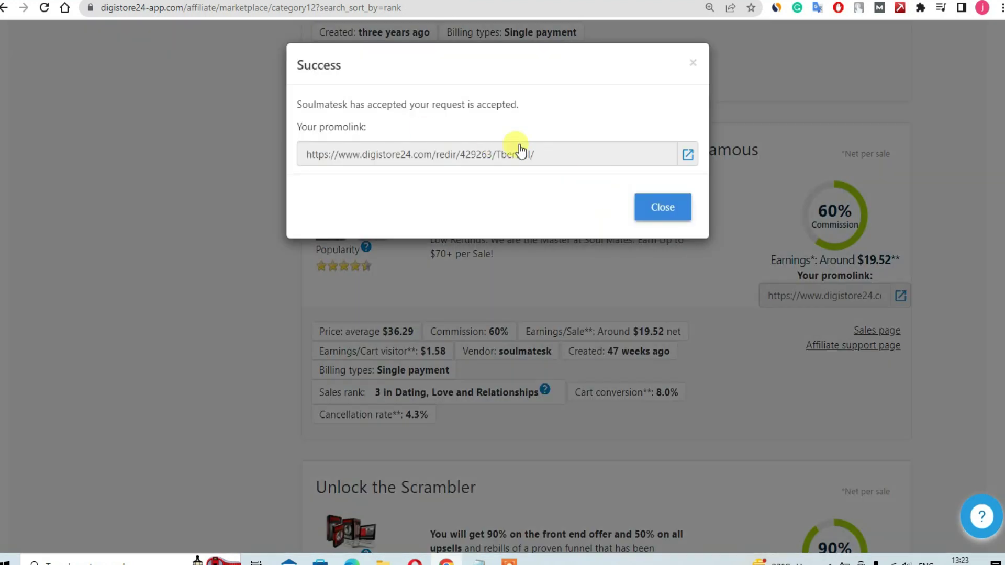
# Copy the Soulmate Sketch promolink, shorten it on TinyURL without a custom alias, and copy the short link.
pyautogui.click(545, 152)
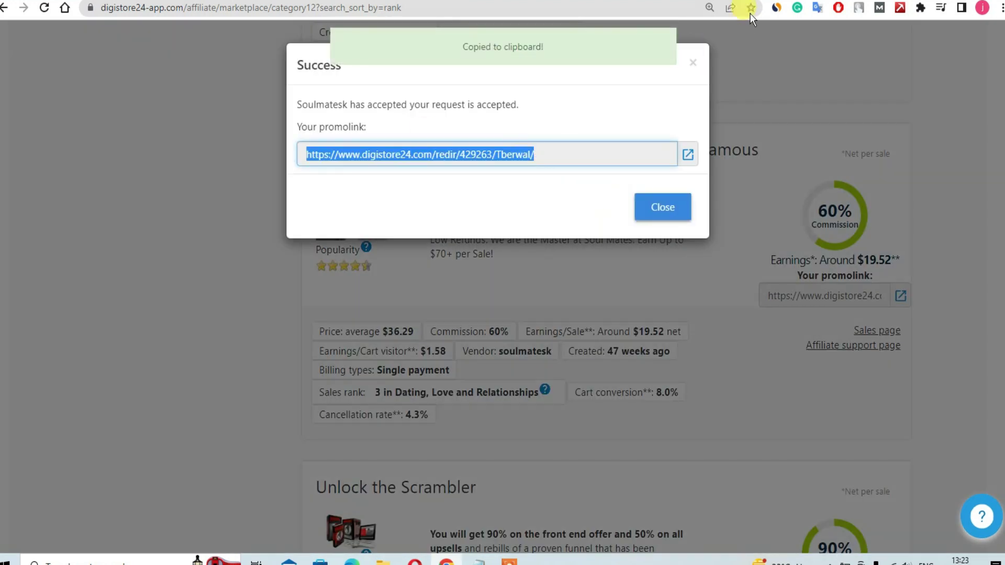
pyautogui.hotkey('ctrl', 'Tab')
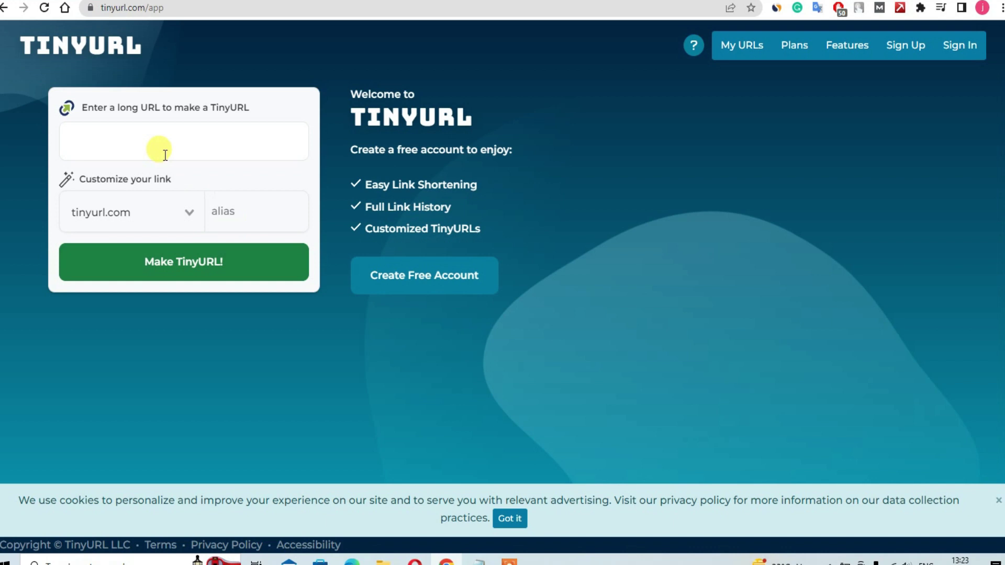
pyautogui.click(159, 136)
pyautogui.hotkey('ctrl', 'v')
pyautogui.click(179, 262)
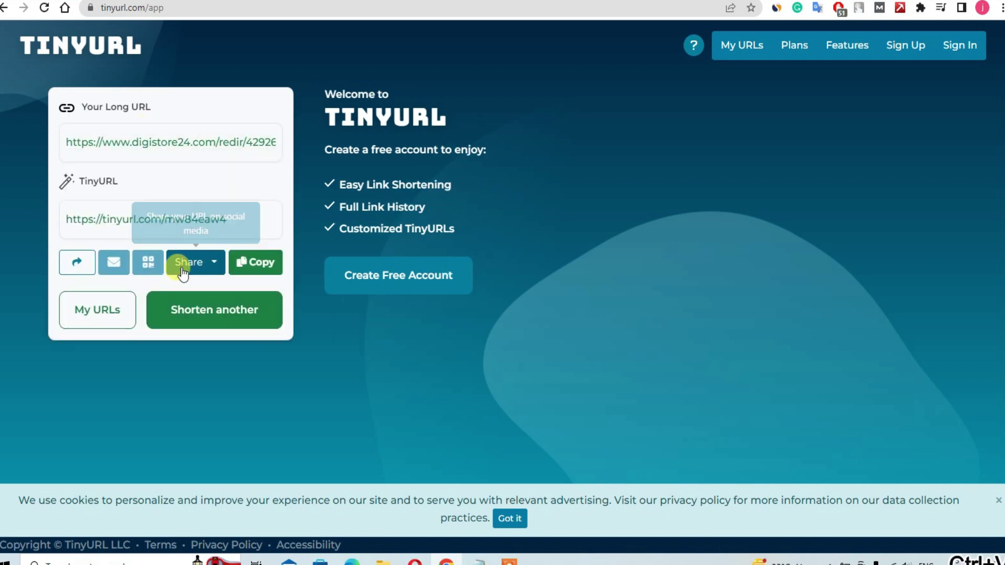
pyautogui.click(264, 262)
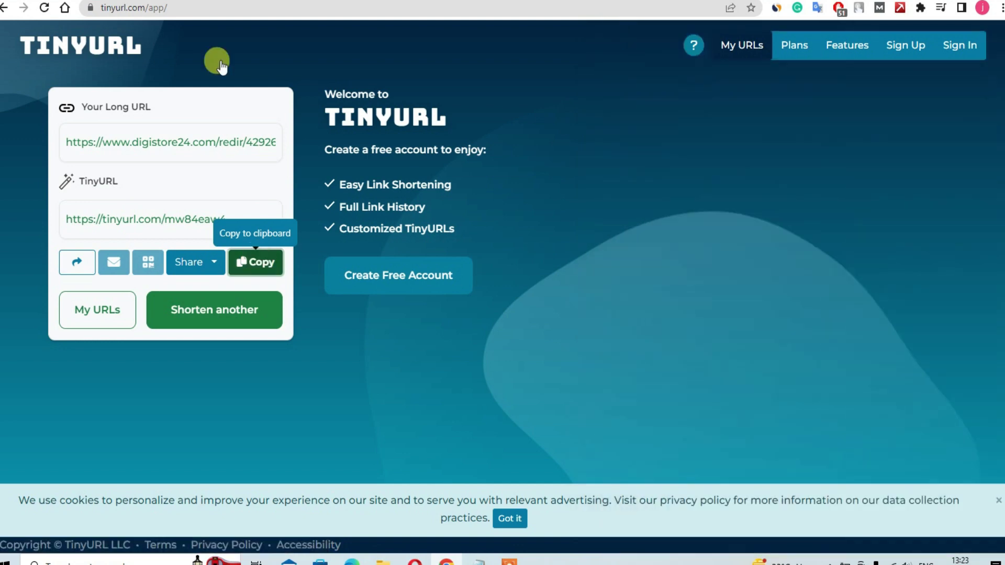
pyautogui.hotkey('ctrl', 'Tab')
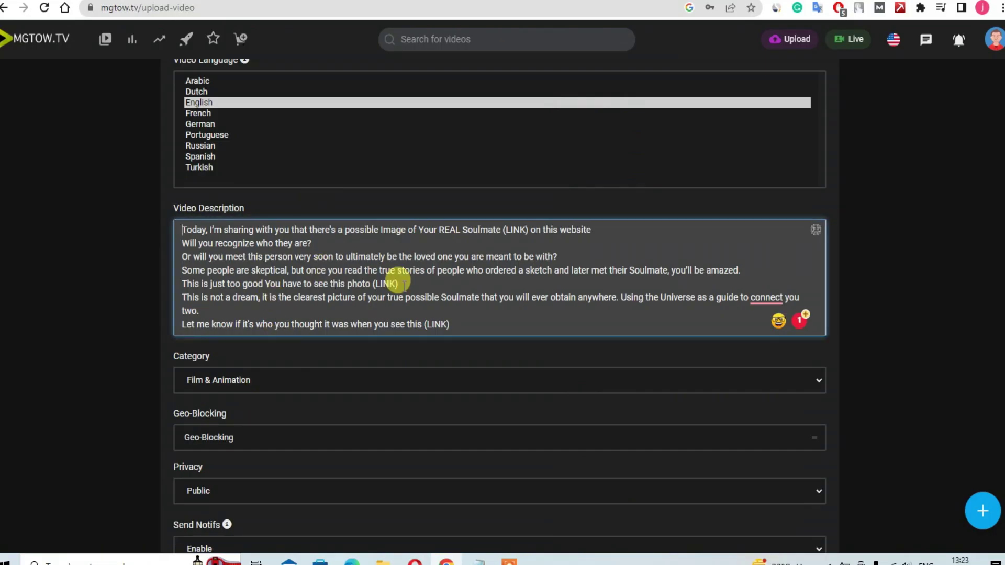
pyautogui.moveTo(398, 283); pyautogui.dragTo(372, 284)
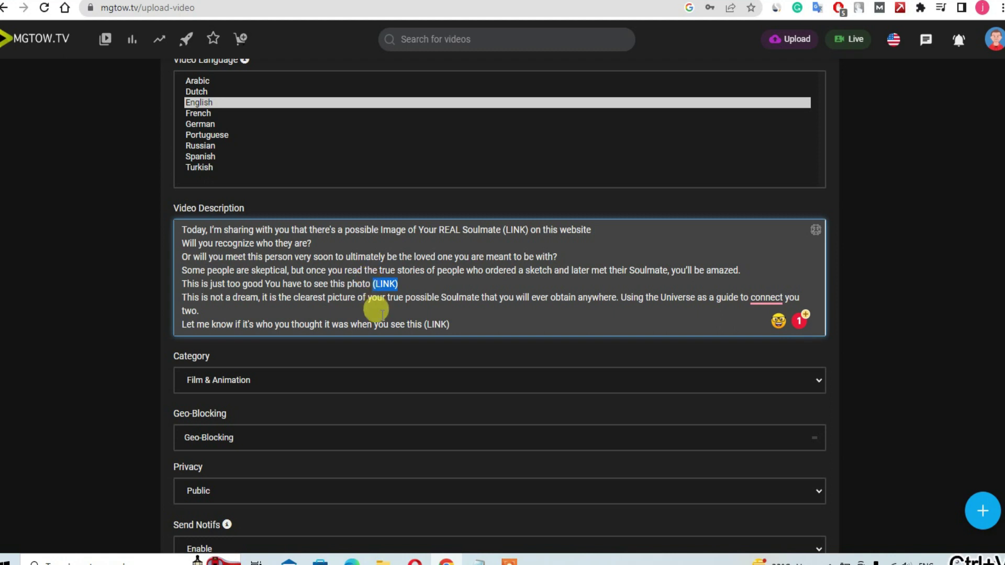
pyautogui.hotkey('ctrl', 'v')
pyautogui.moveTo(451, 325); pyautogui.dragTo(422, 326)
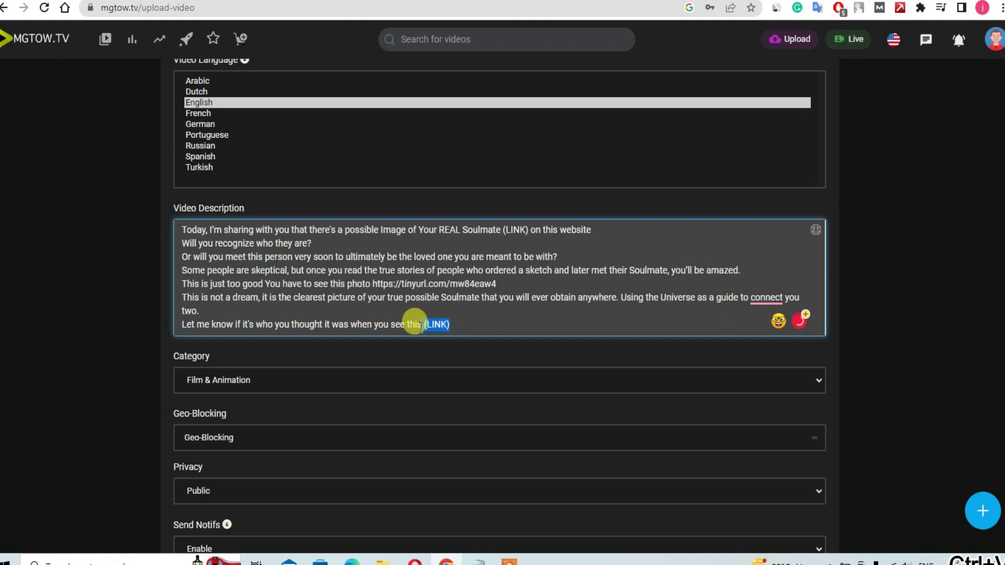
pyautogui.press('BackSpace')
pyautogui.hotkey('ctrl', 'v')
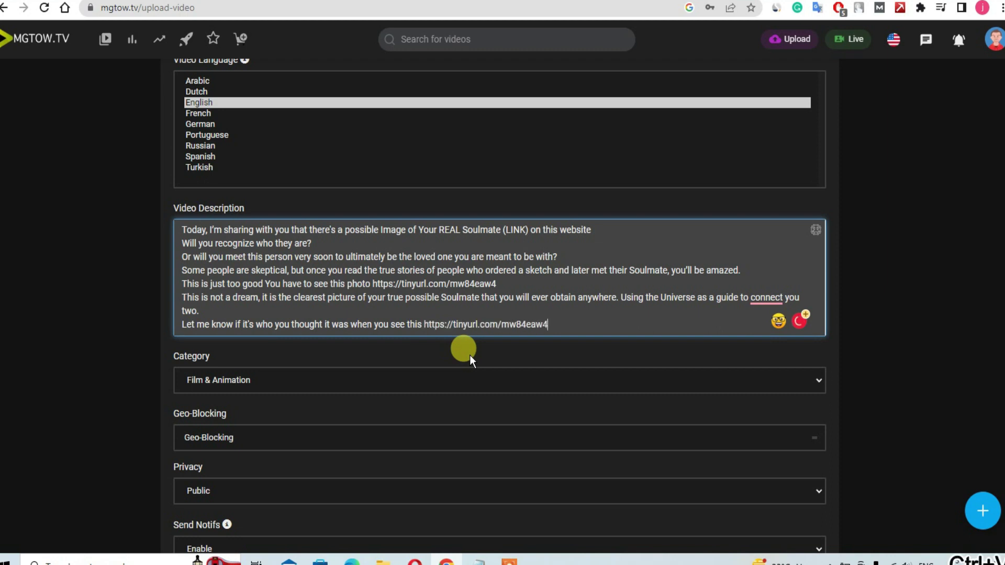
# Accept the Grammarly suggestion that changes "connect" to "connecting" in the video description.
pyautogui.scroll(-3, 365, 217)
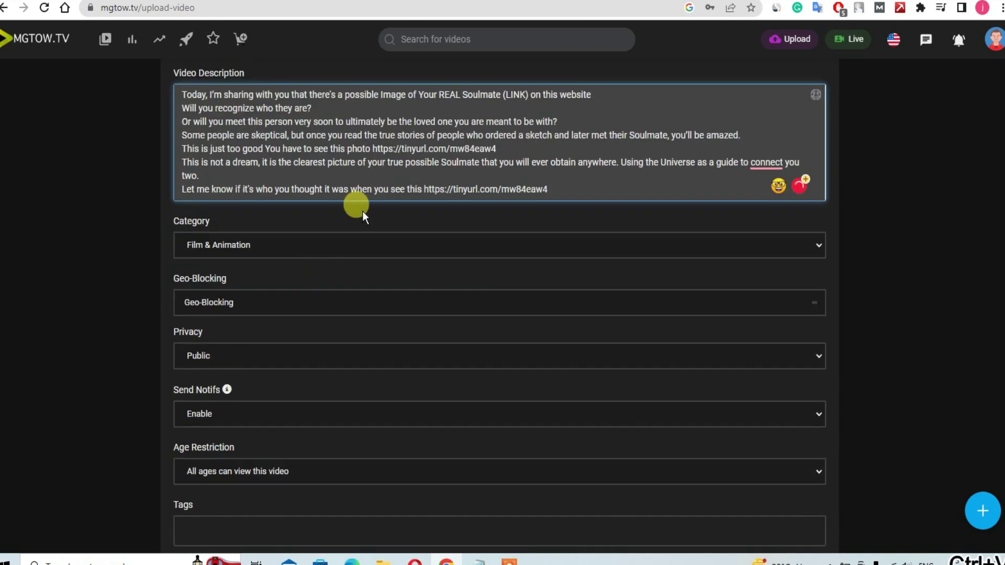
pyautogui.click(777, 159)
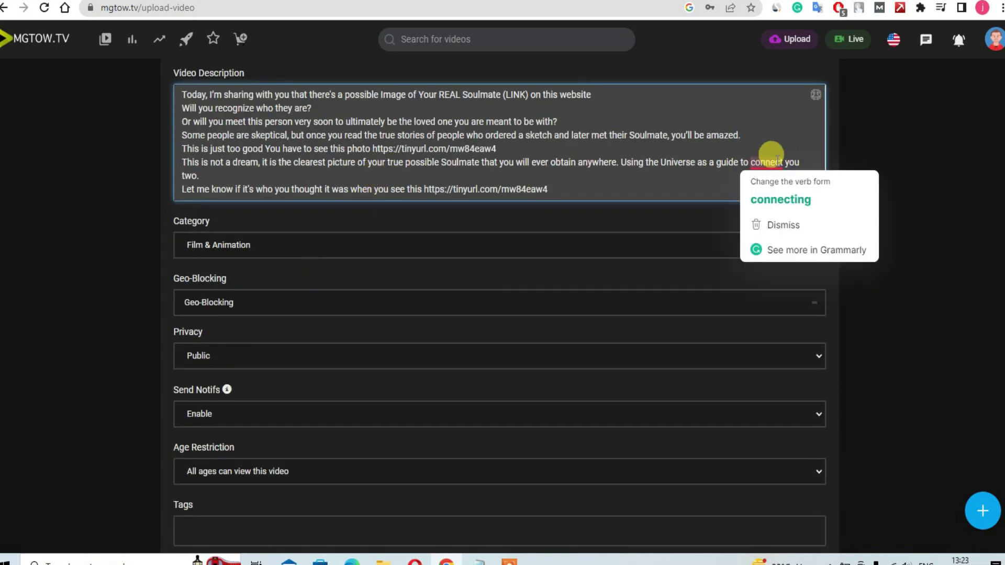
pyautogui.click(780, 200)
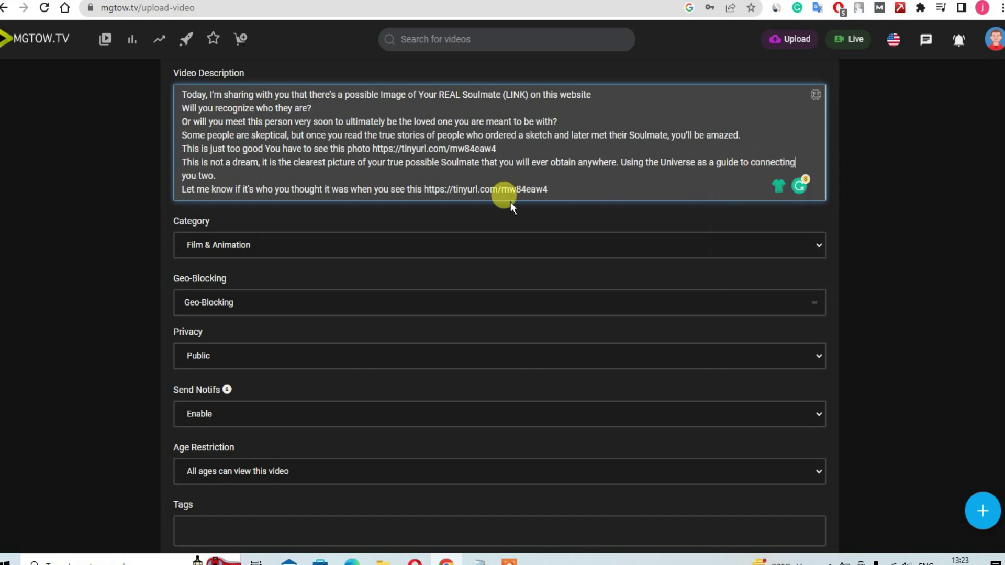
# Set the video category to How-to & Style and add the tags soulmate sketch, dating and womens.
pyautogui.click(300, 246)
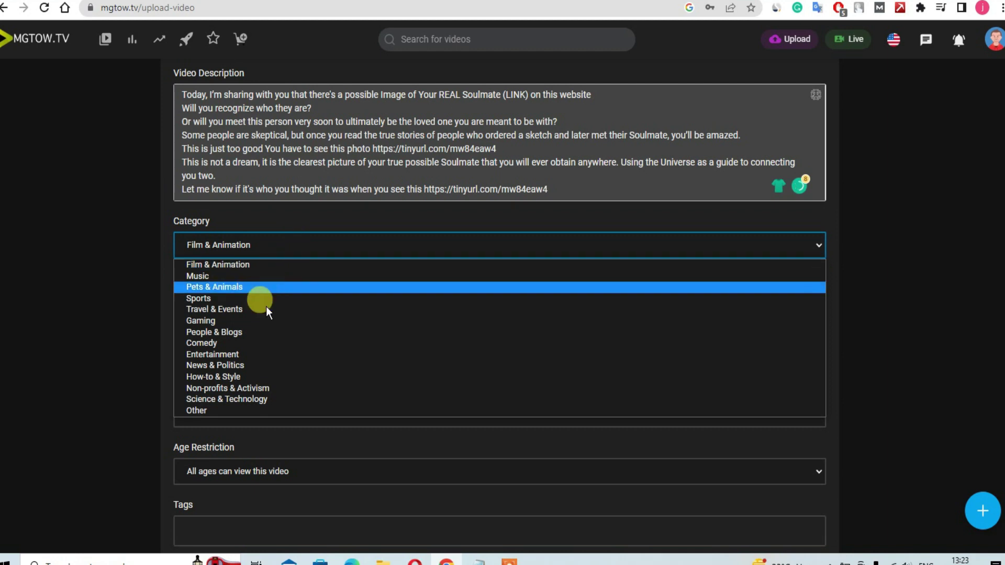
pyautogui.click(227, 371)
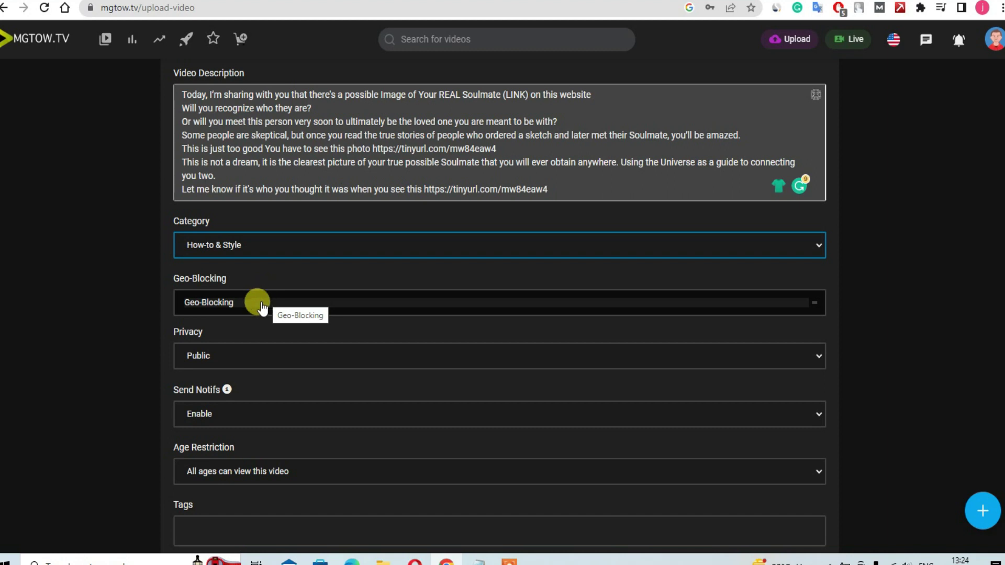
pyautogui.scroll(-2, 233, 356)
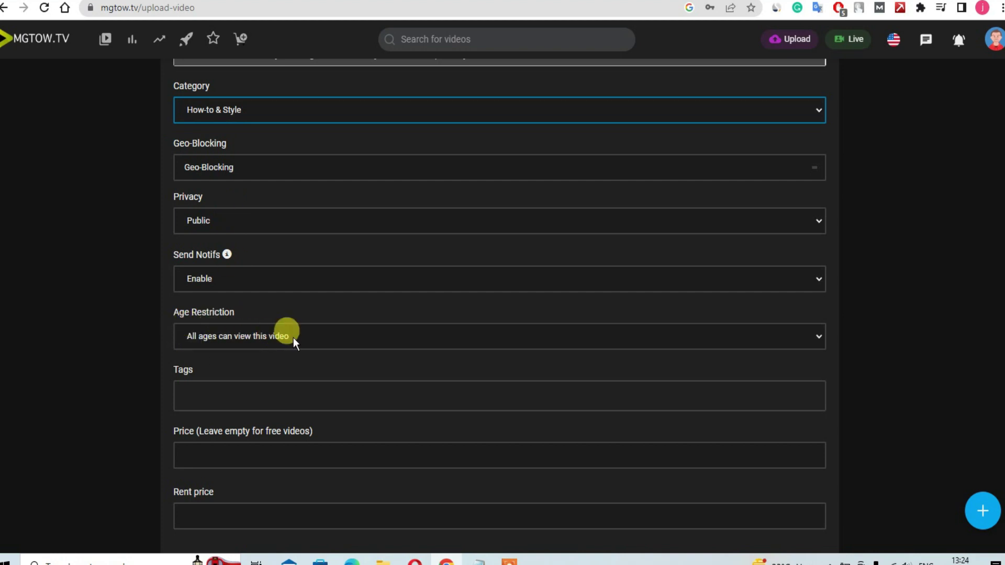
pyautogui.scroll(-1, 293, 337)
pyautogui.click(237, 329)
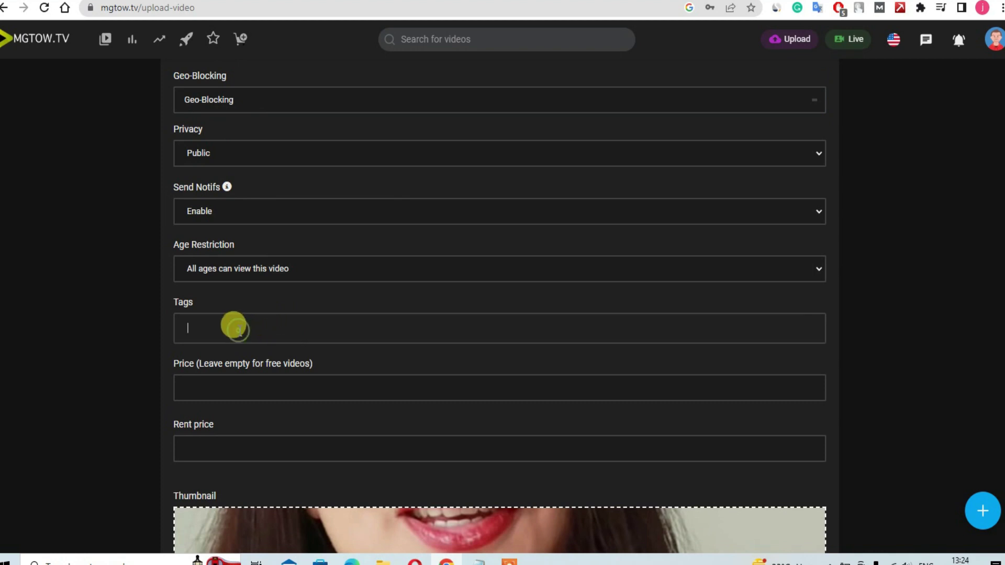
pyautogui.hotkey('ctrl', 'v')
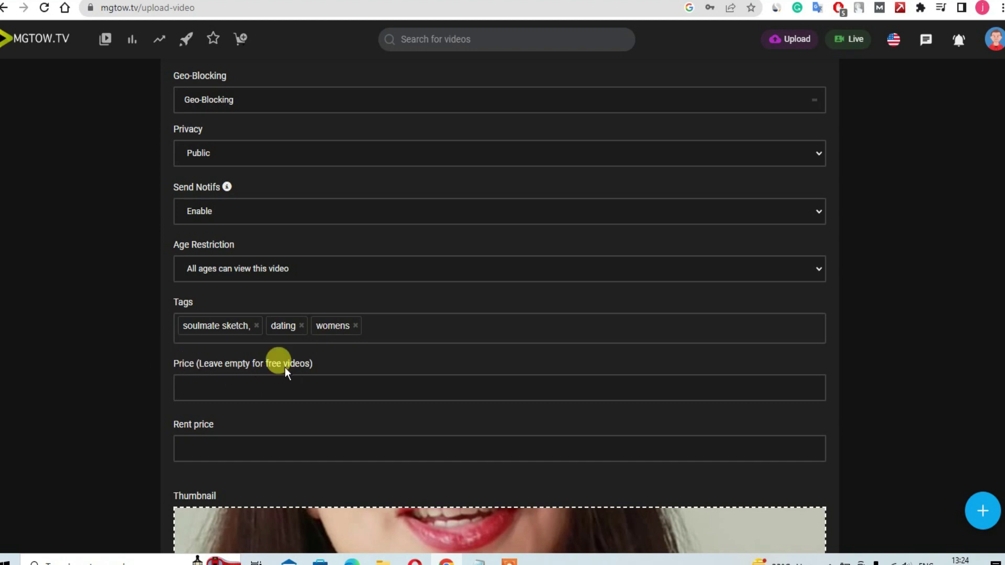
# Look through the remaining upload options and browse the suggested video thumbnails.
pyautogui.scroll(-1, 285, 367)
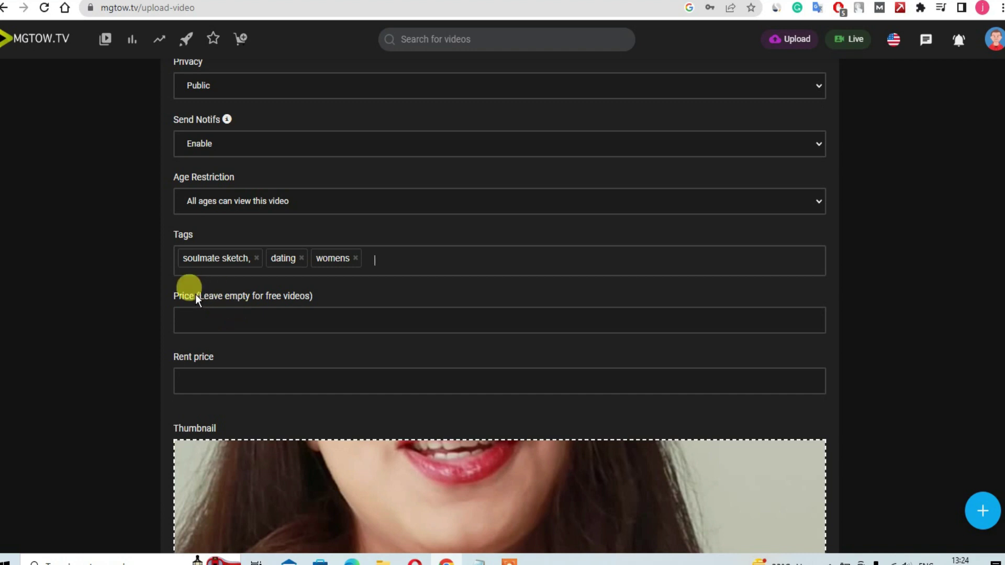
pyautogui.scroll(-3, 315, 307)
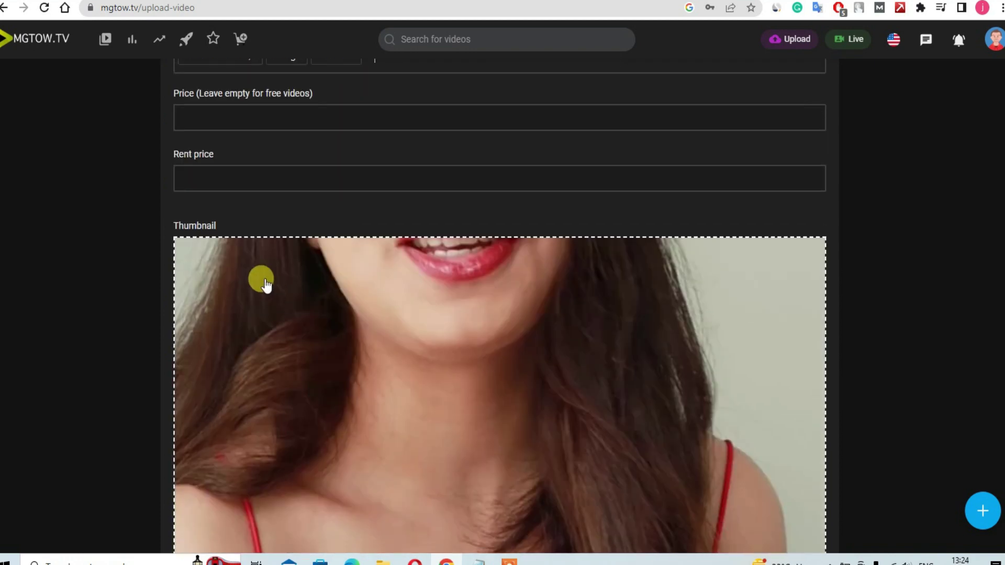
pyautogui.scroll(-4, 266, 286)
pyautogui.scroll(2, 353, 234)
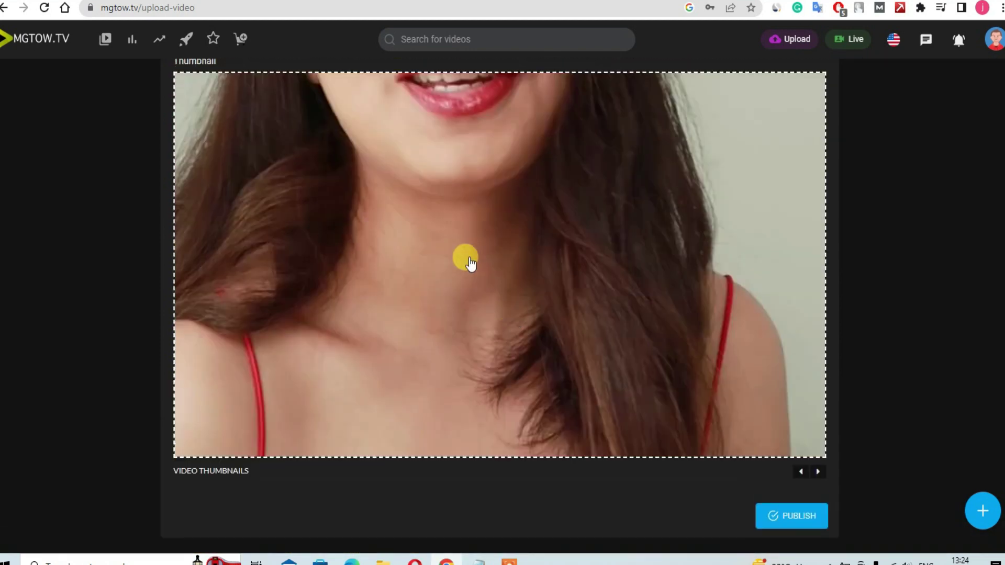
pyautogui.scroll(-2, 781, 357)
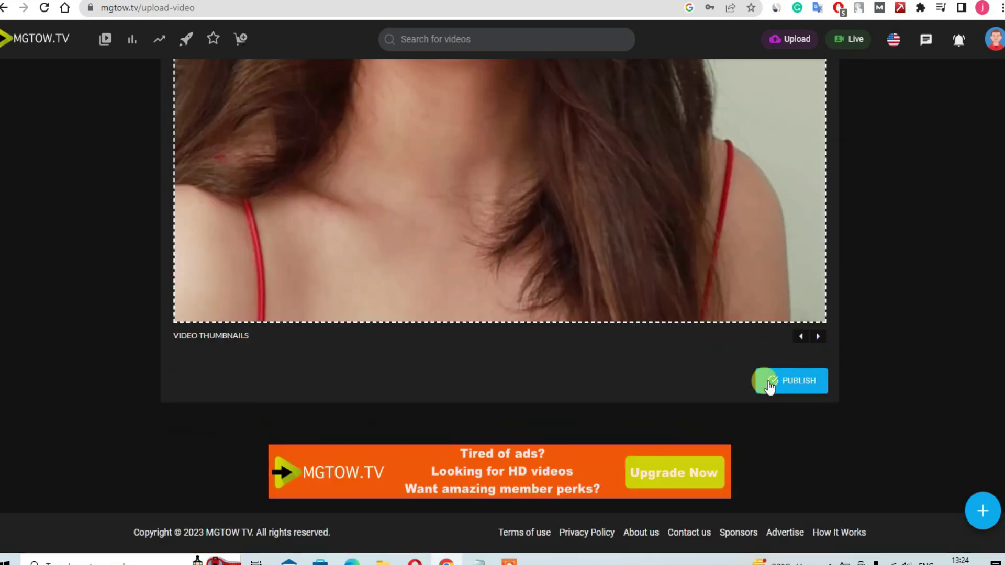
pyautogui.click(818, 336)
pyautogui.click(818, 338)
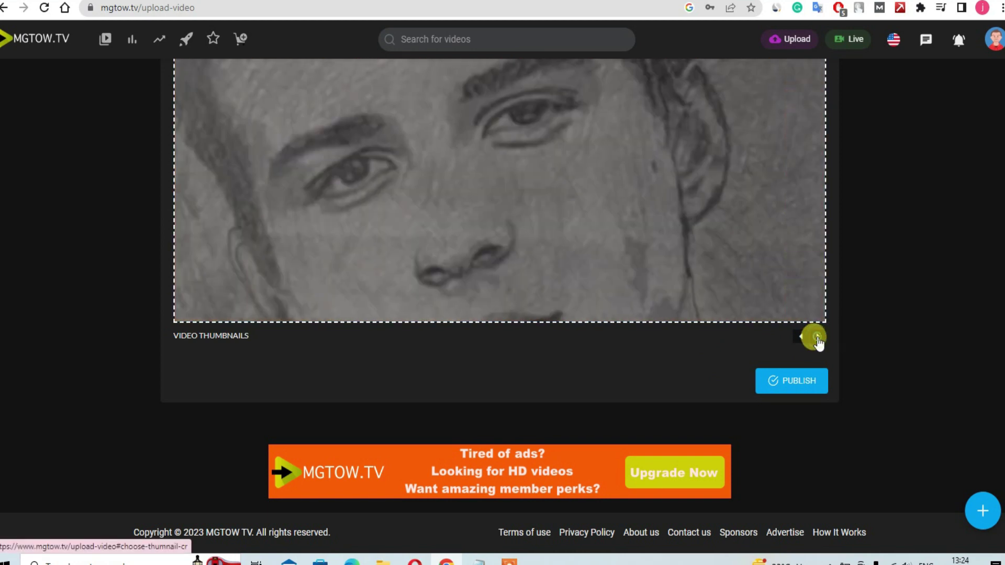
pyautogui.click(817, 338)
pyautogui.click(818, 337)
pyautogui.click(818, 337)
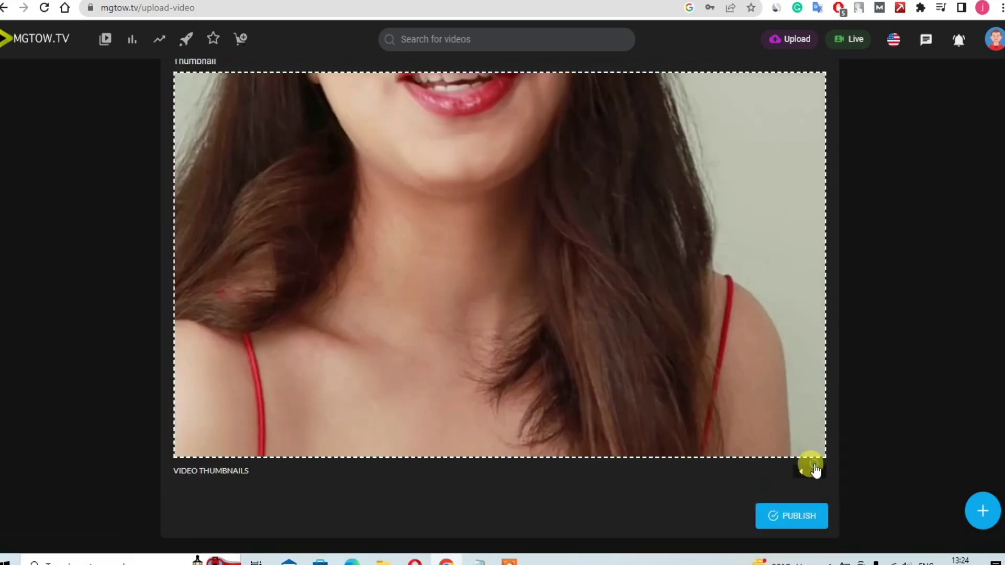
pyautogui.click(819, 472)
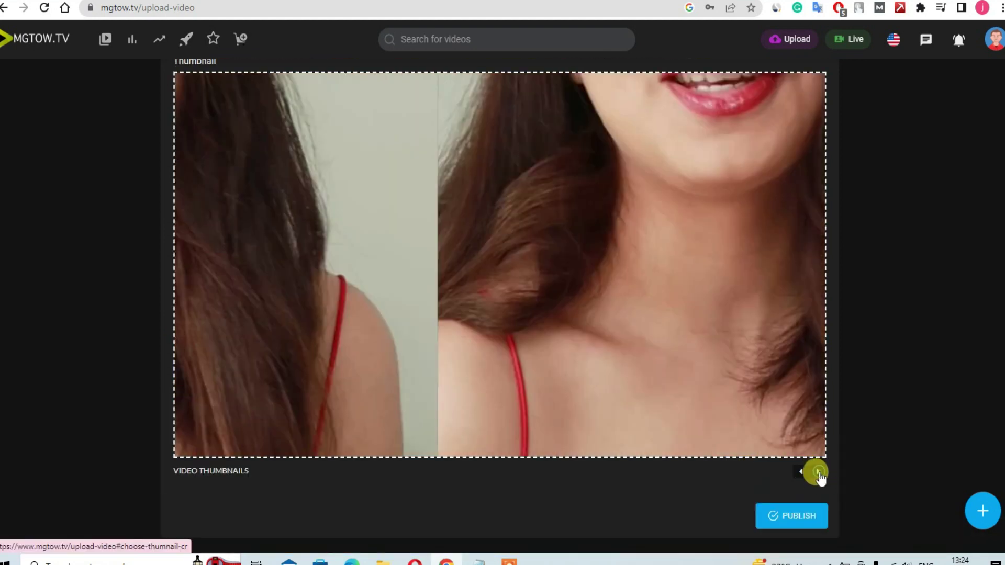
pyautogui.scroll(-3, 723, 351)
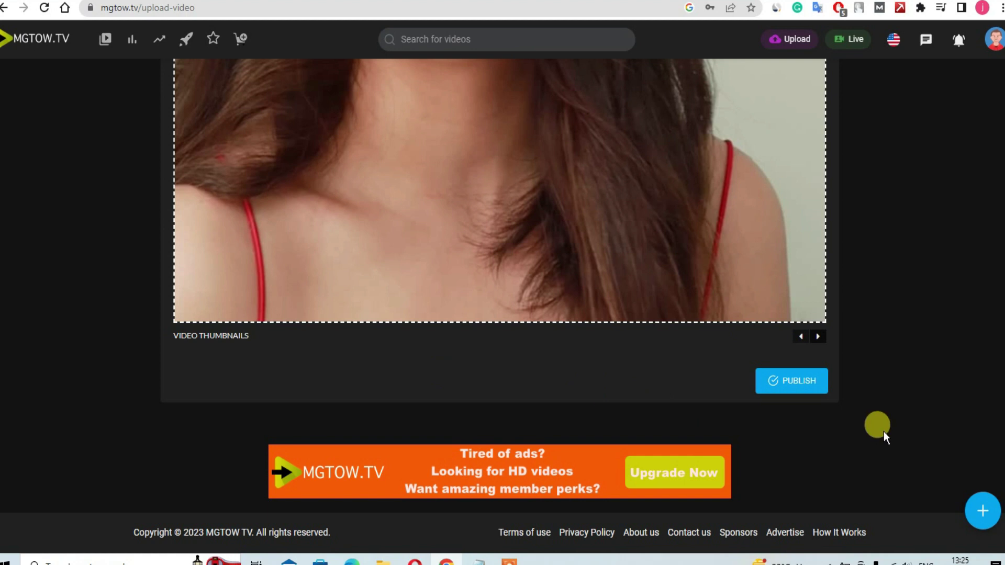
# Publish the video and expand its full description on the watch page to check the affiliate links.
pyautogui.click(793, 380)
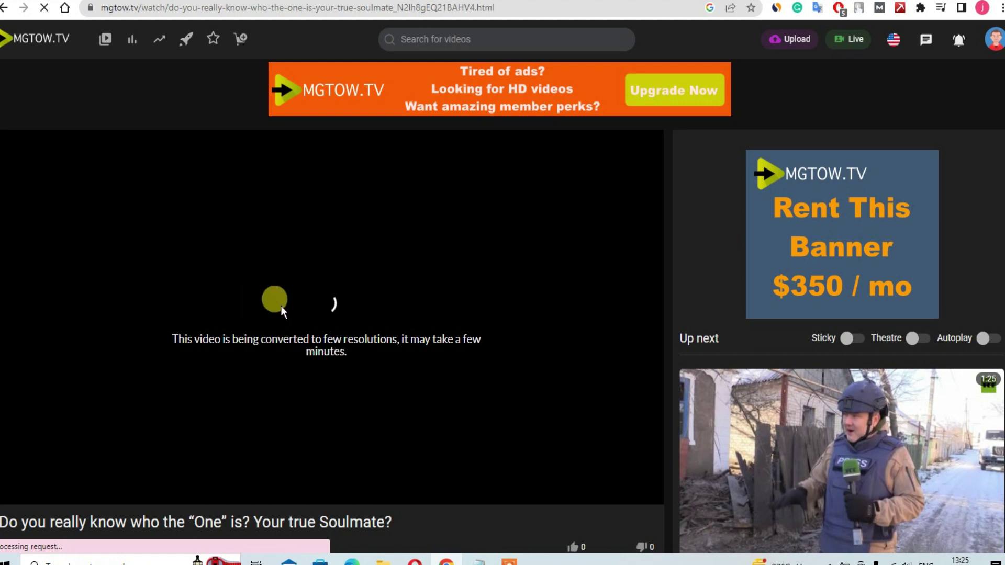
pyautogui.scroll(-4, 282, 306)
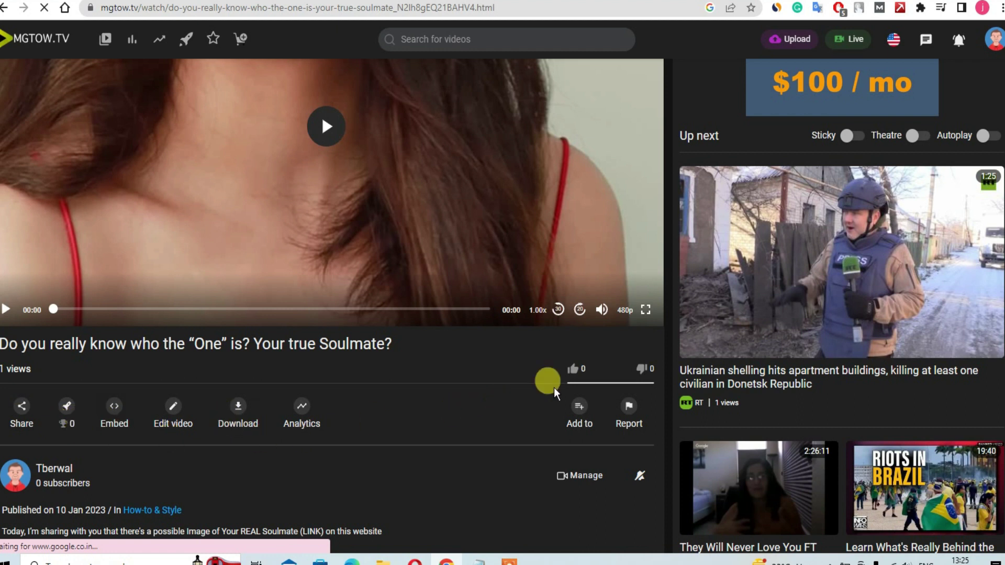
pyautogui.scroll(-5, 574, 378)
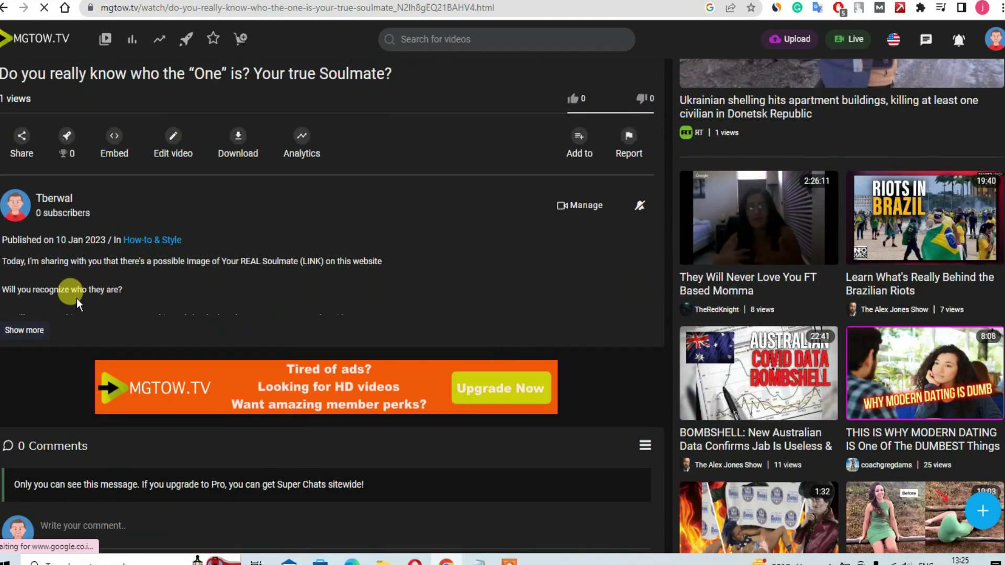
pyautogui.click(15, 330)
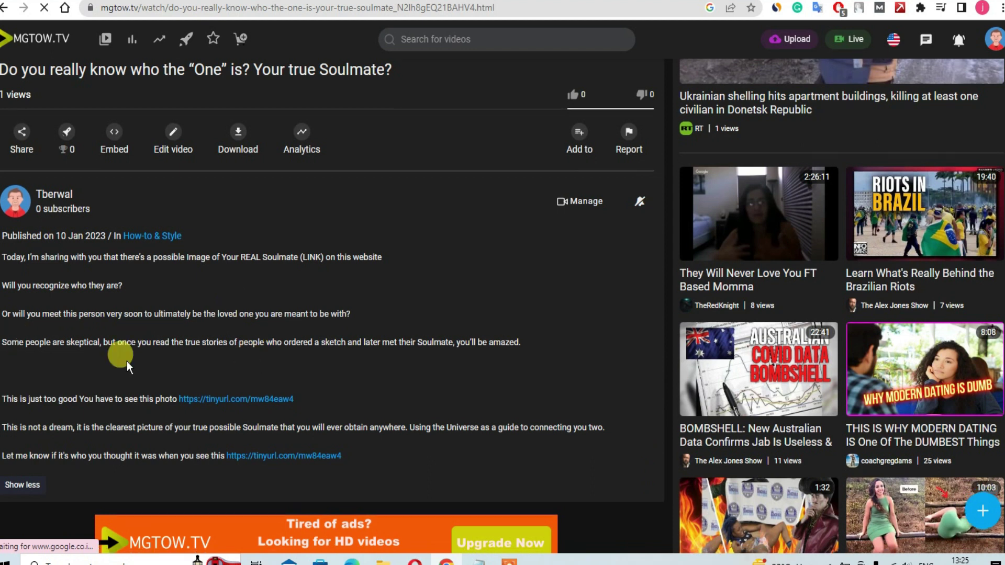
pyautogui.scroll(-3, 126, 362)
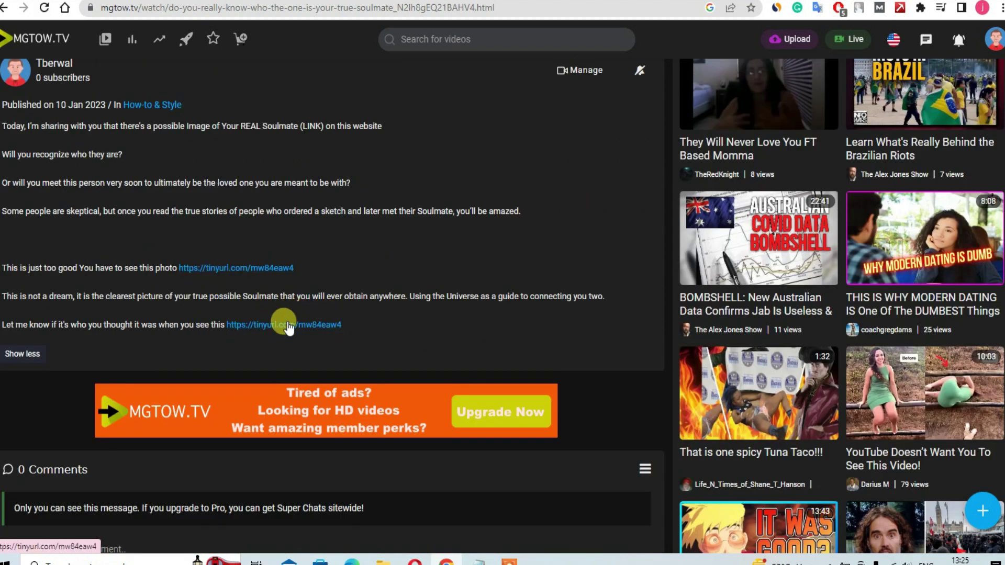